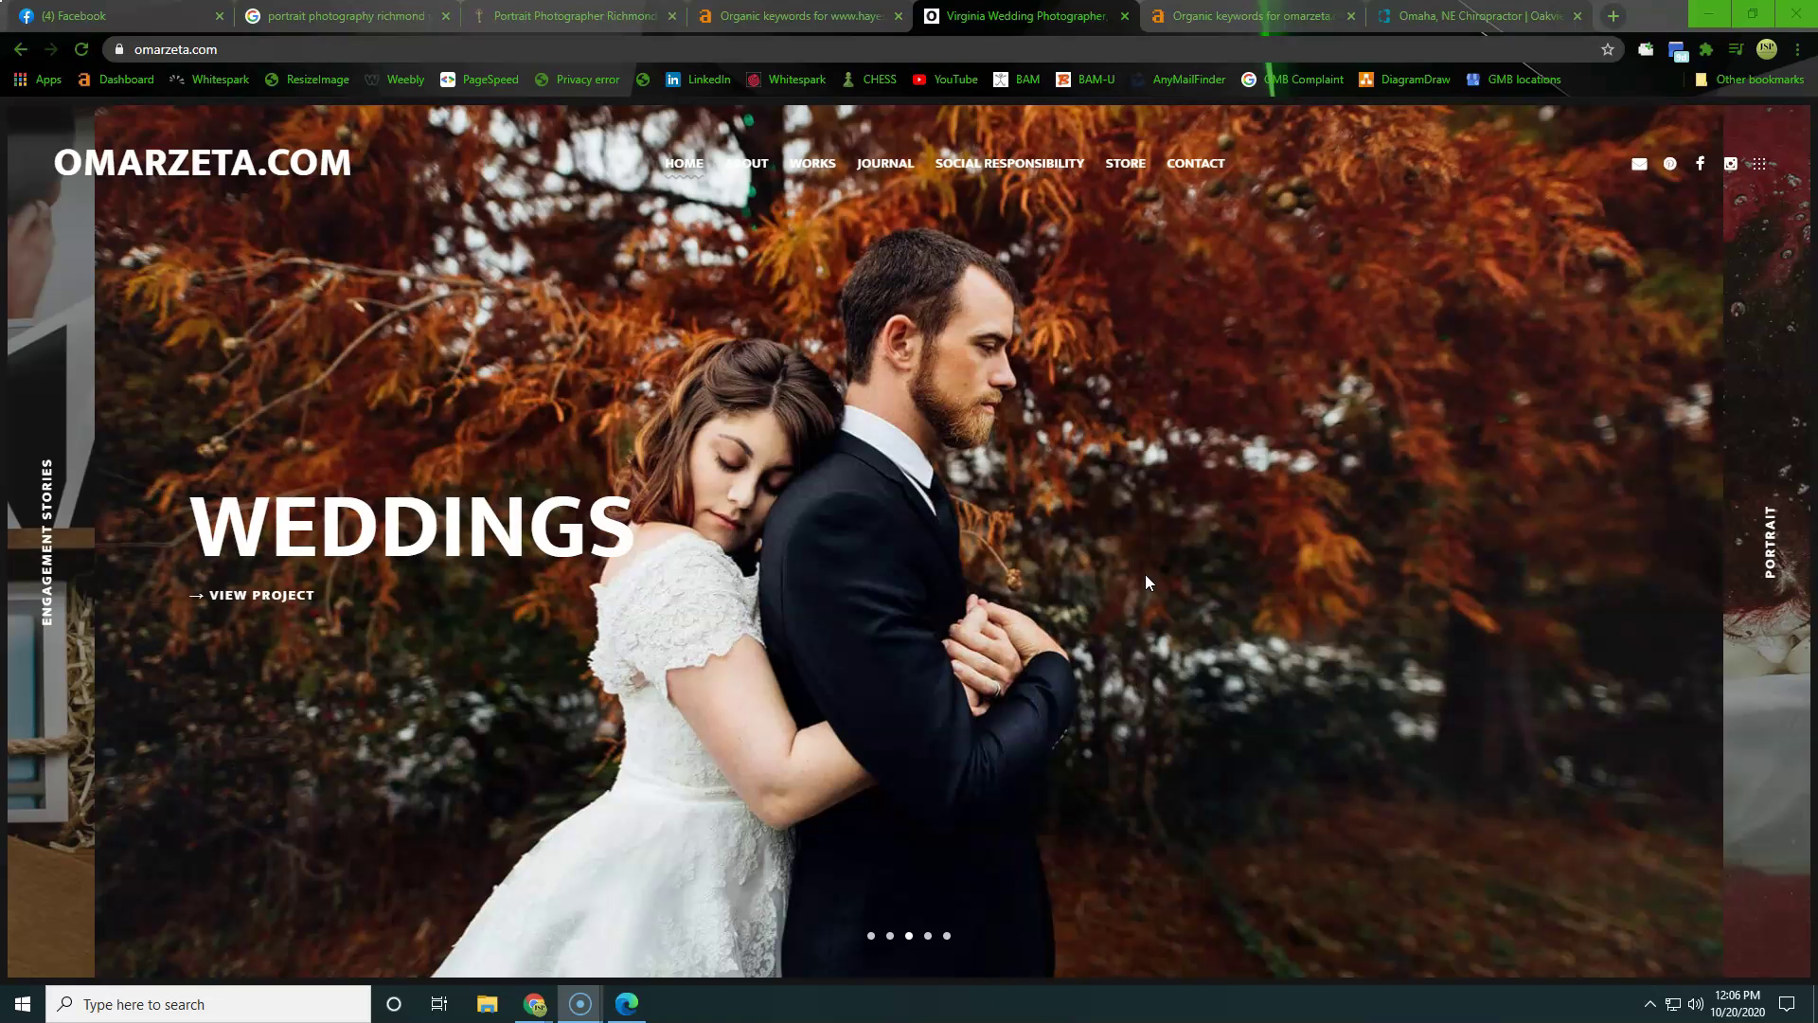
right_click(1170, 604)
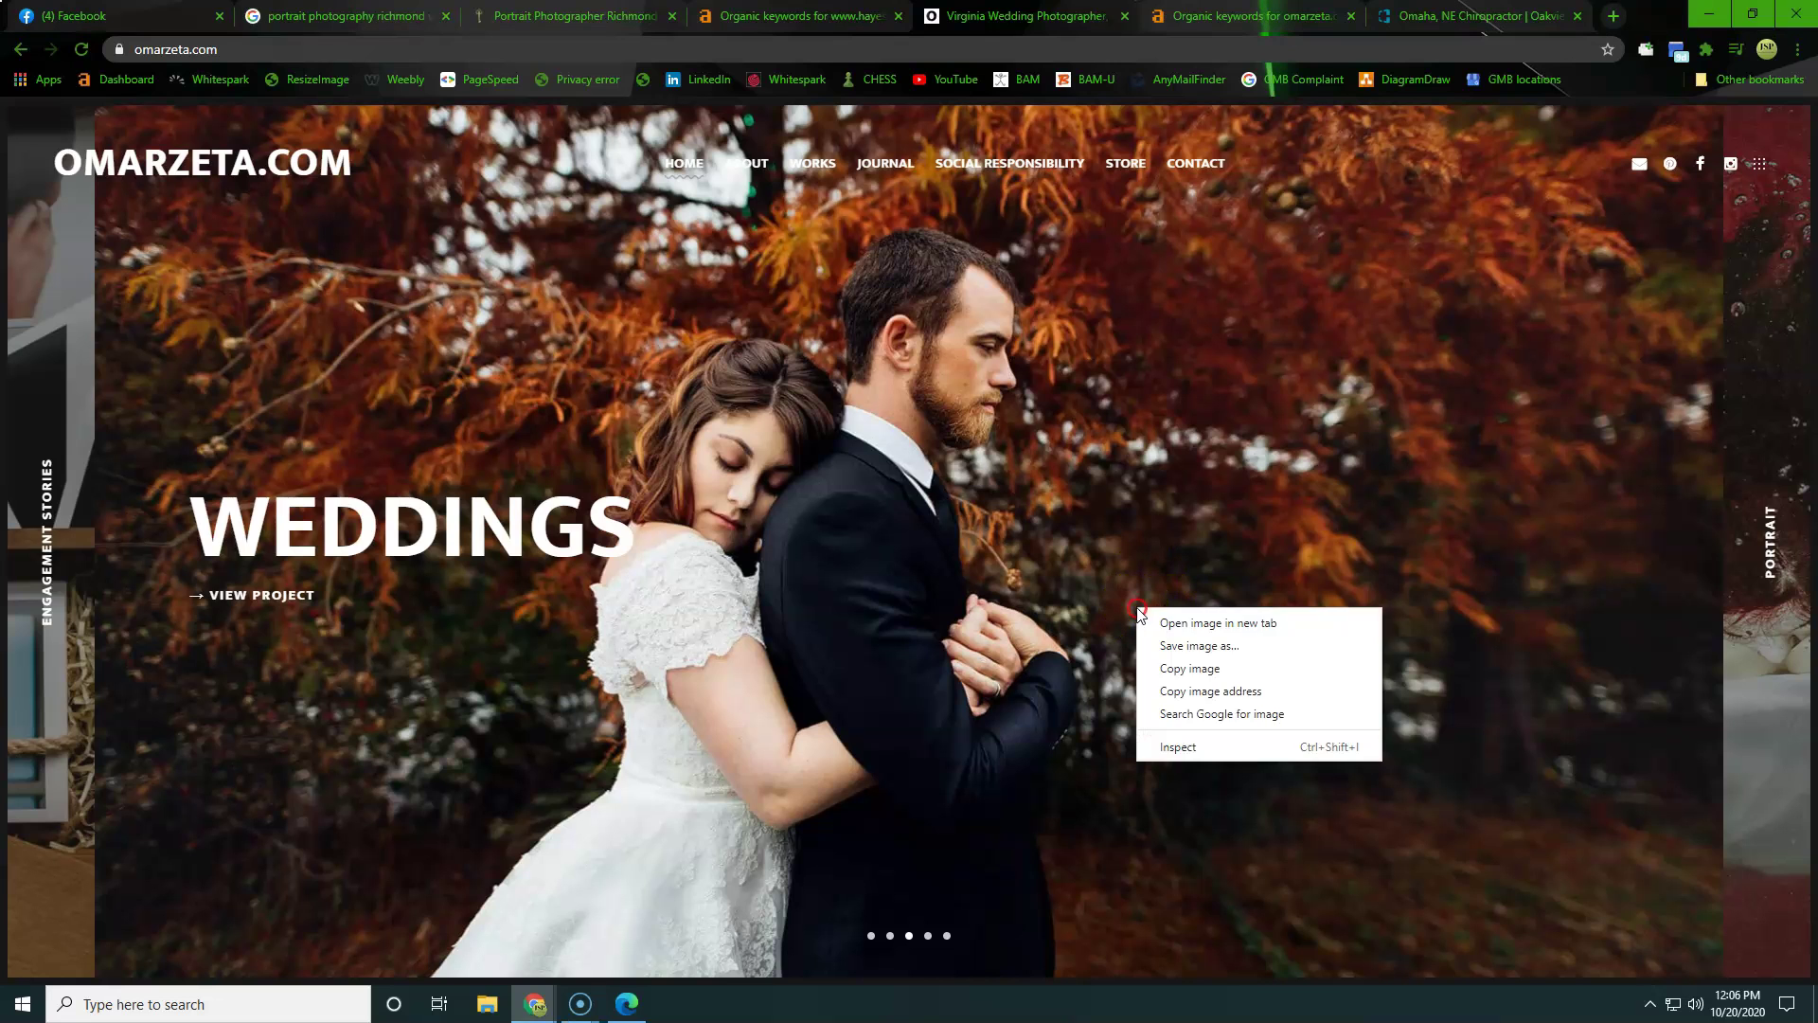
click(1252, 641)
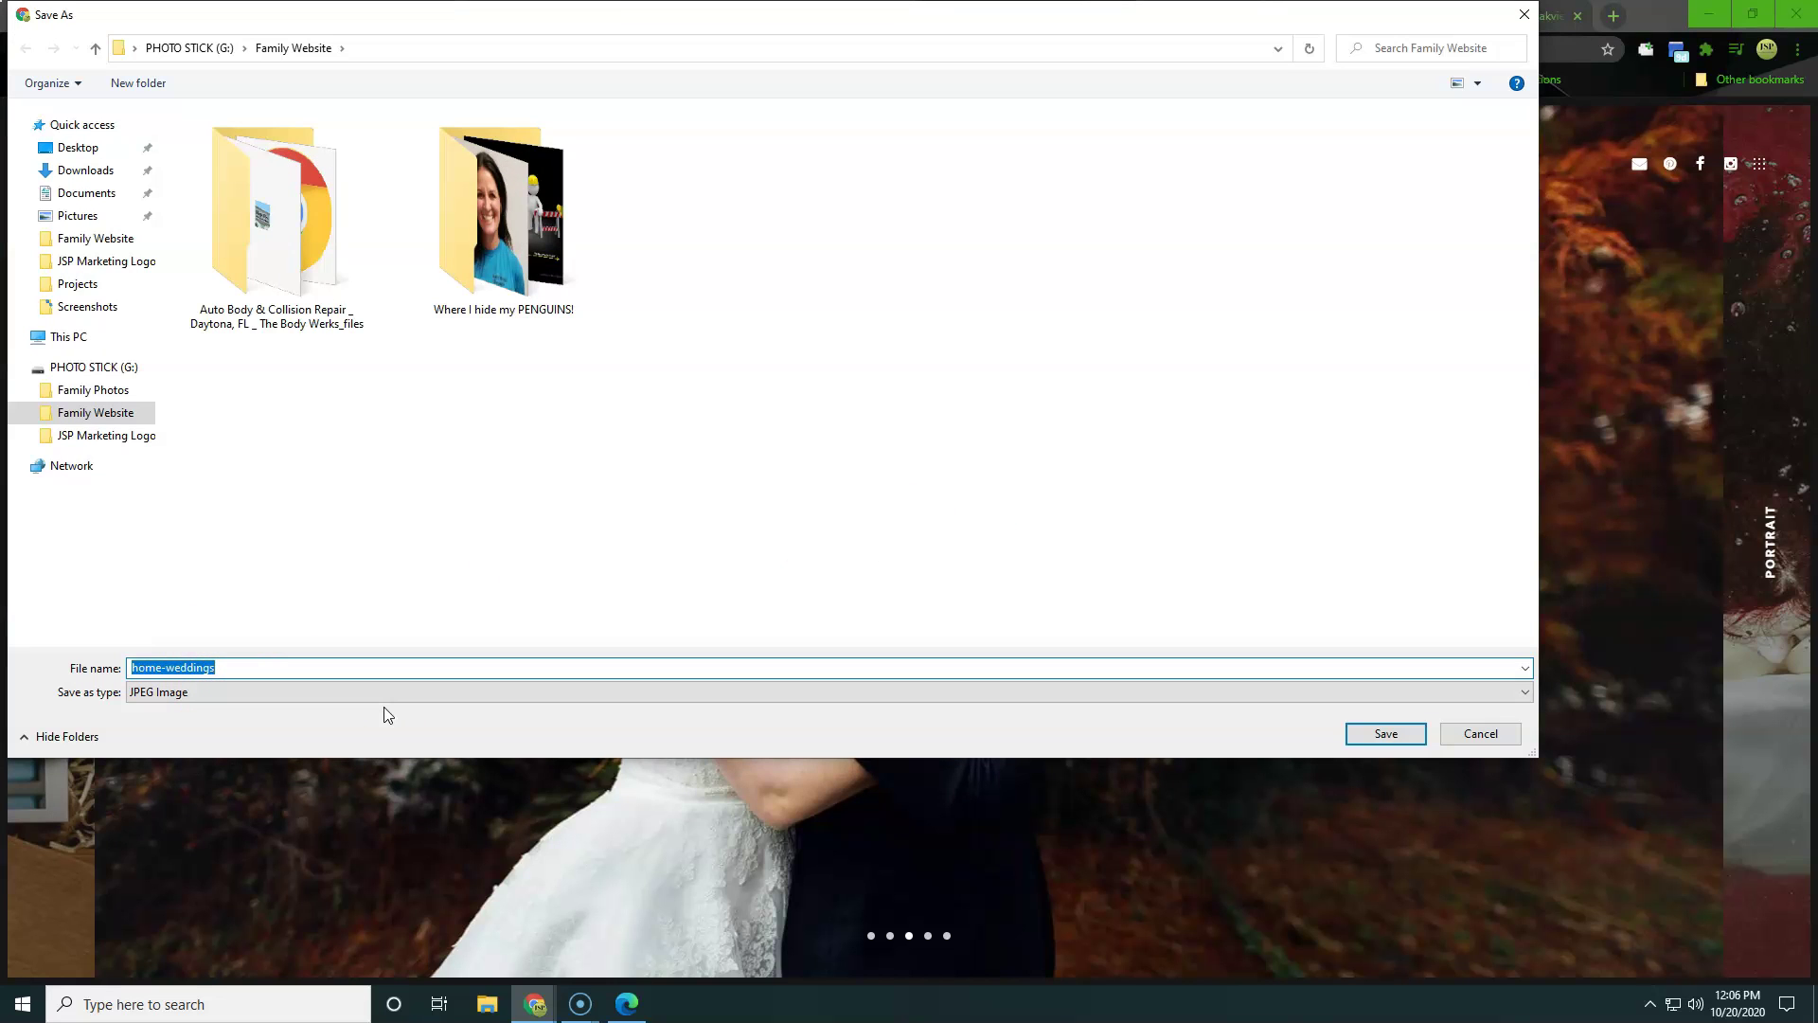
click(1512, 733)
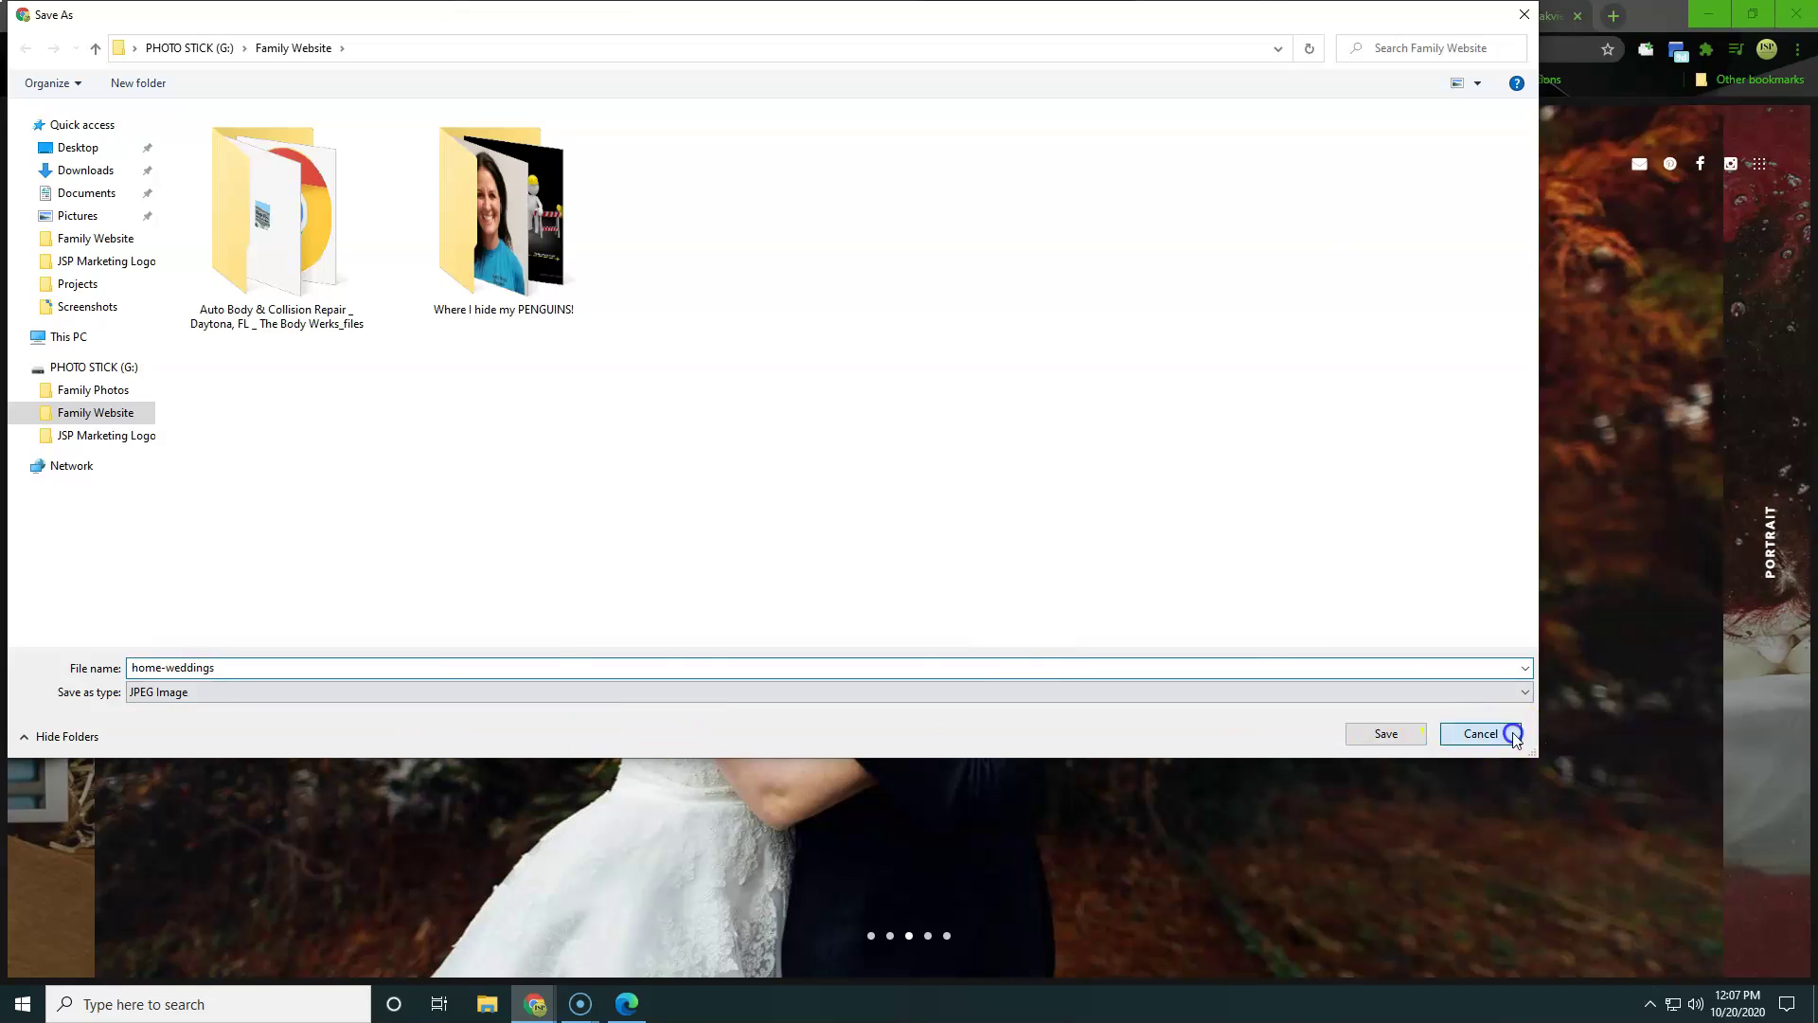
click(59, 531)
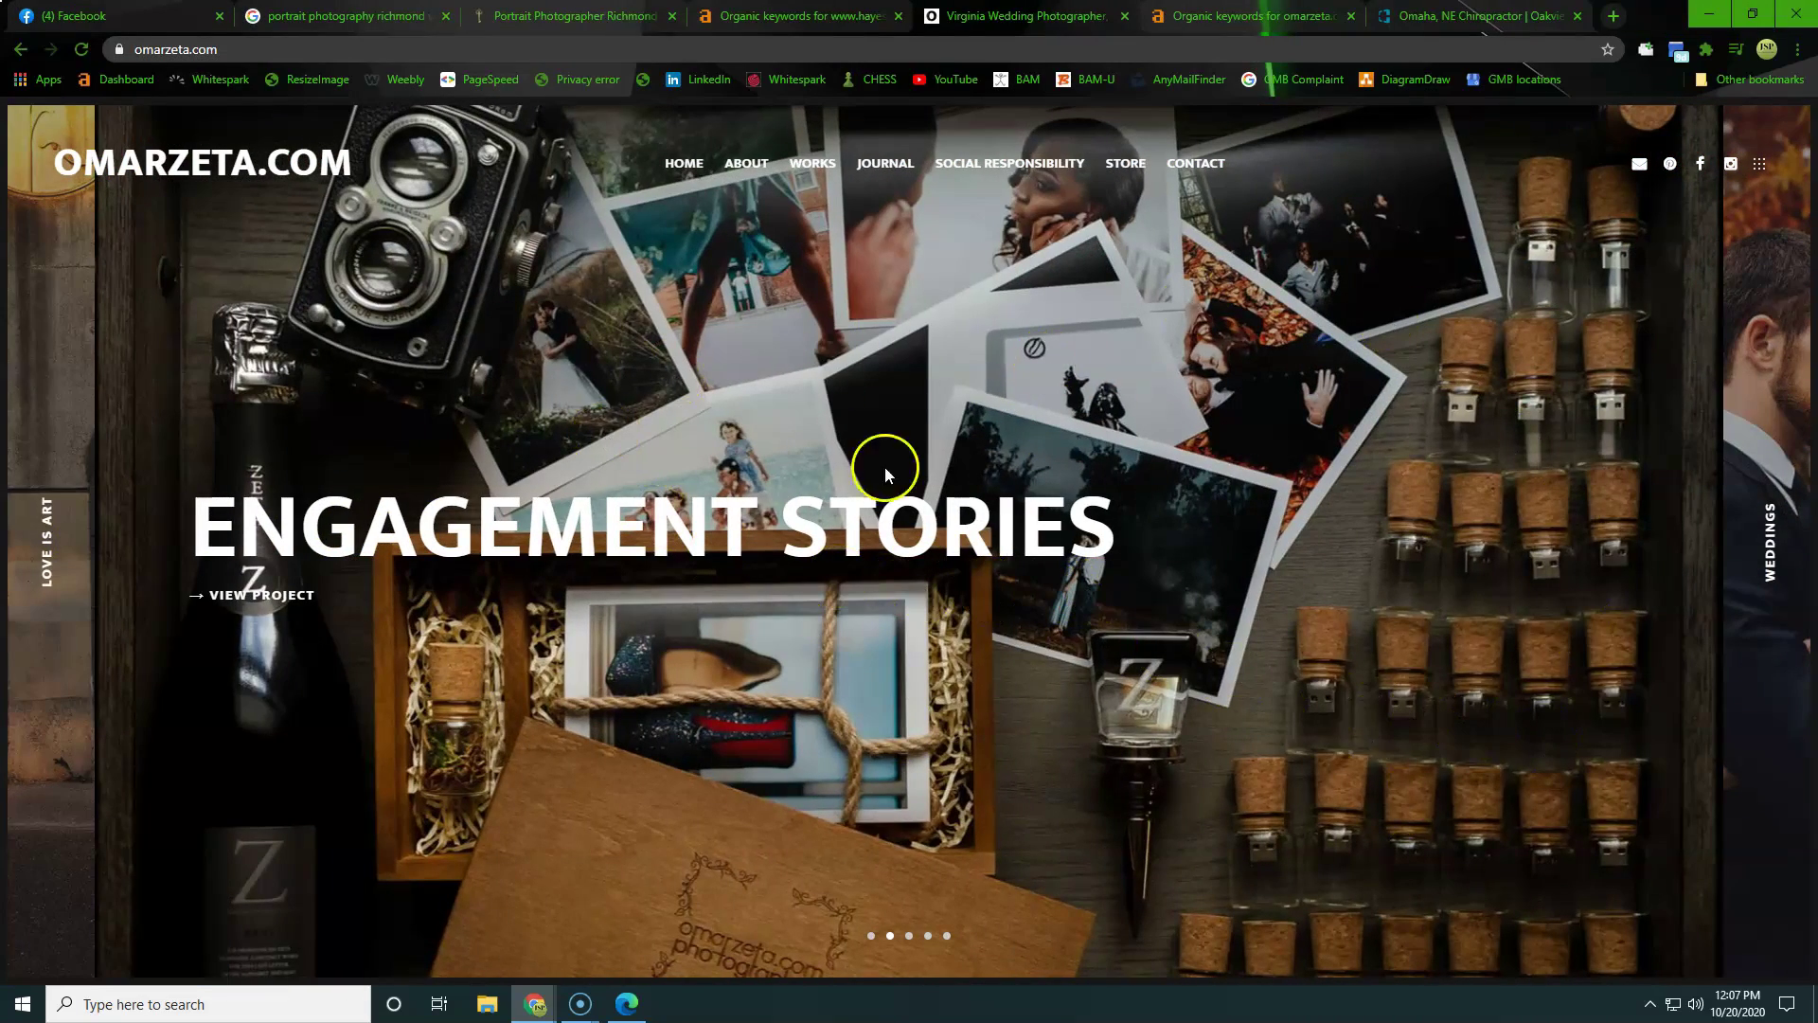
- Advance the homepage slider to the Love Is Art engagement slide
click(52, 566)
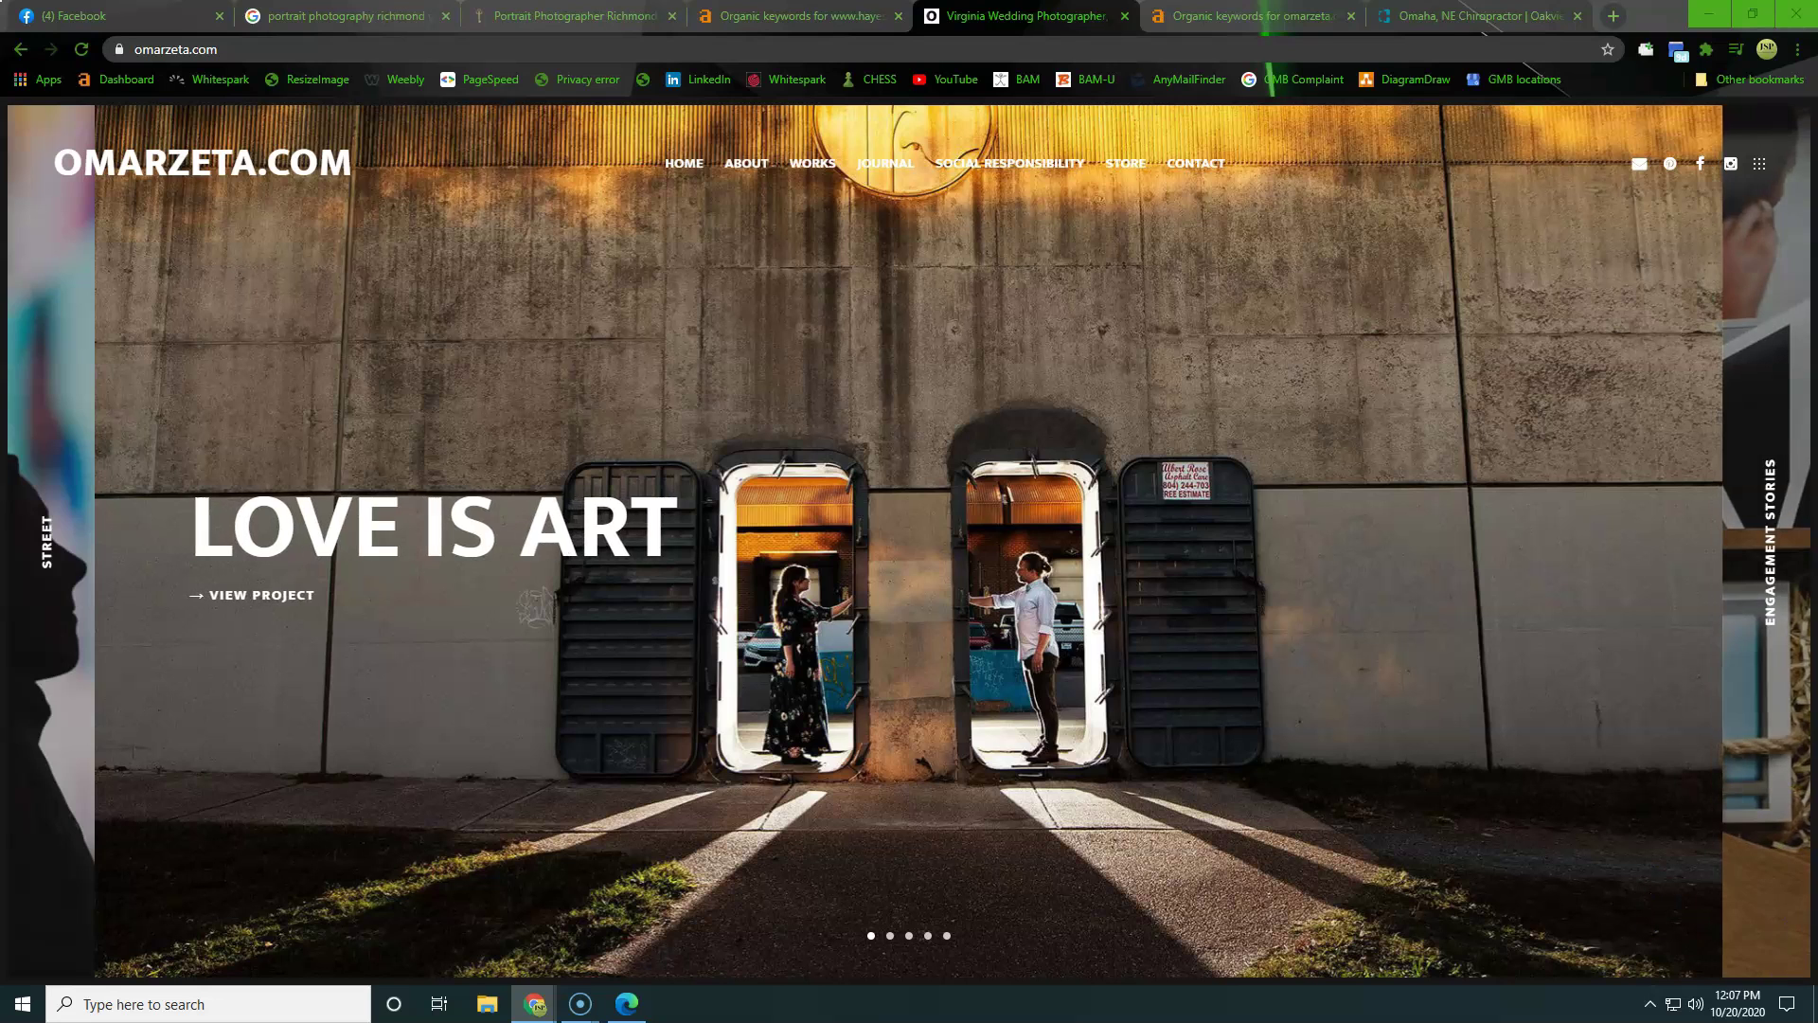
- Switch to the Ahrefs Site Explorer overview for omarzeta.com
key(ctrl+Tab)
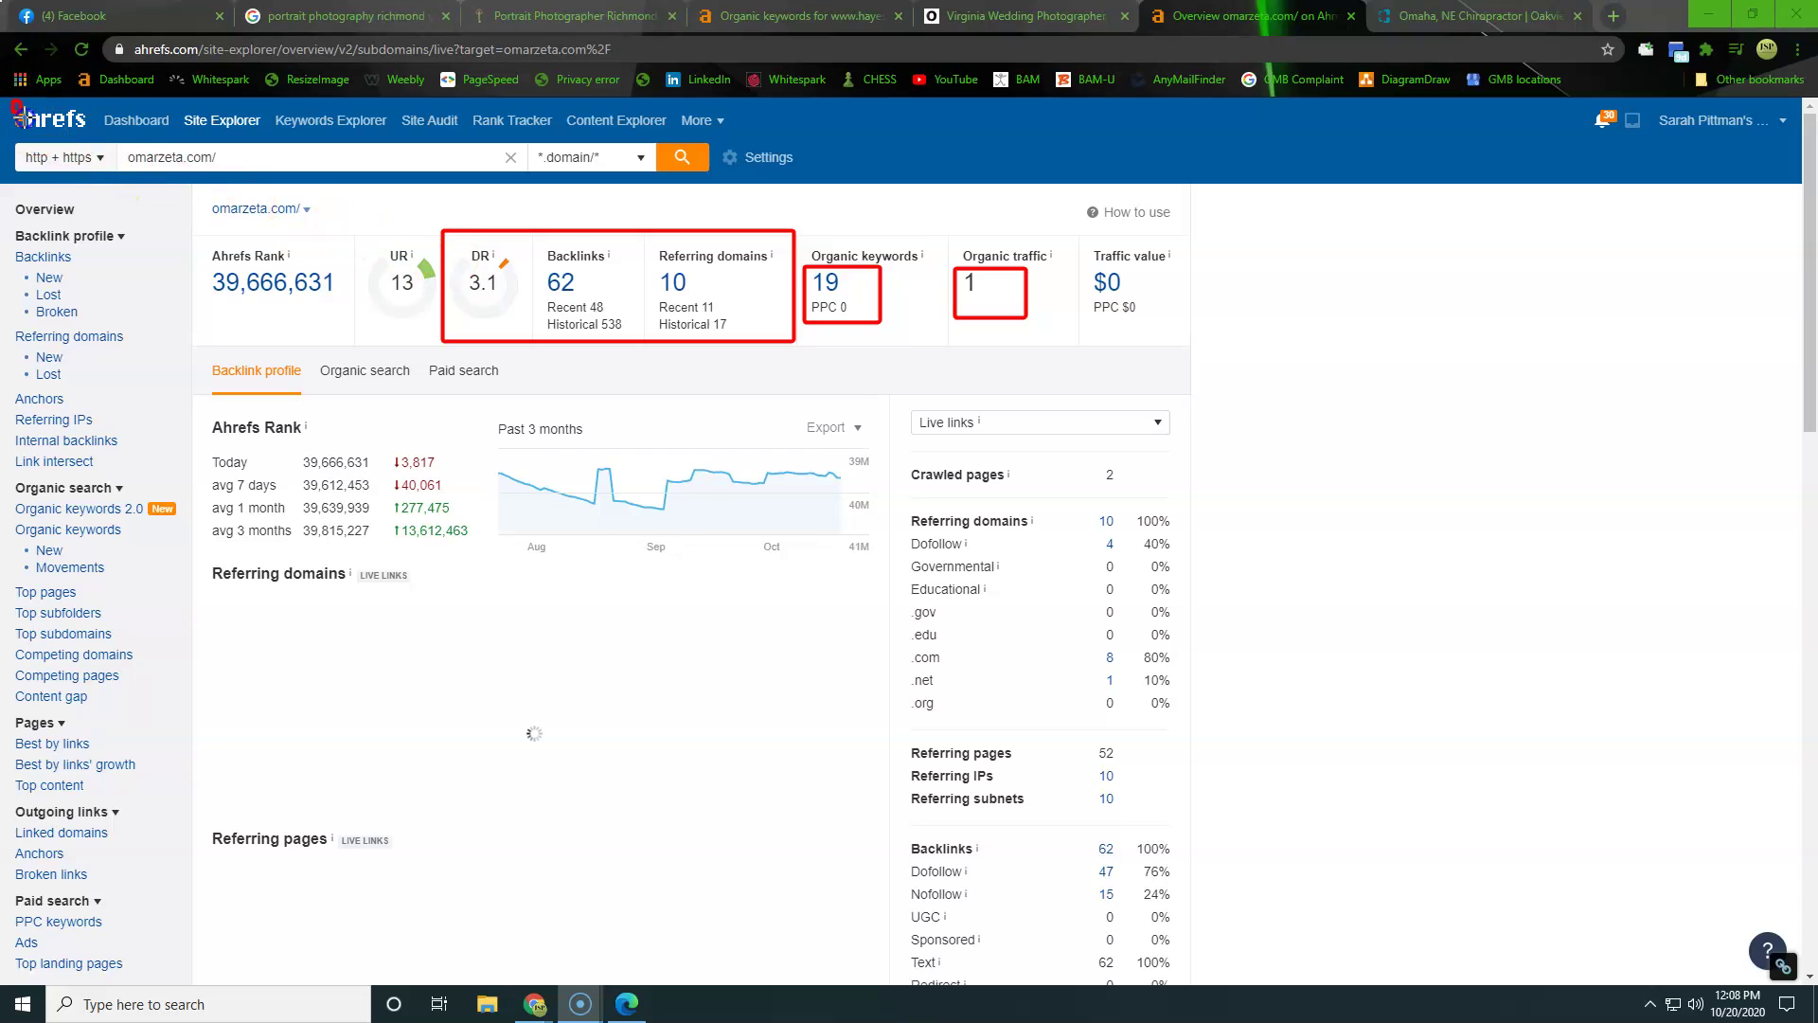
- Draw red boxes around the ahrefs logo and the Referring domains count of 10
drag(14, 102, 112, 151)
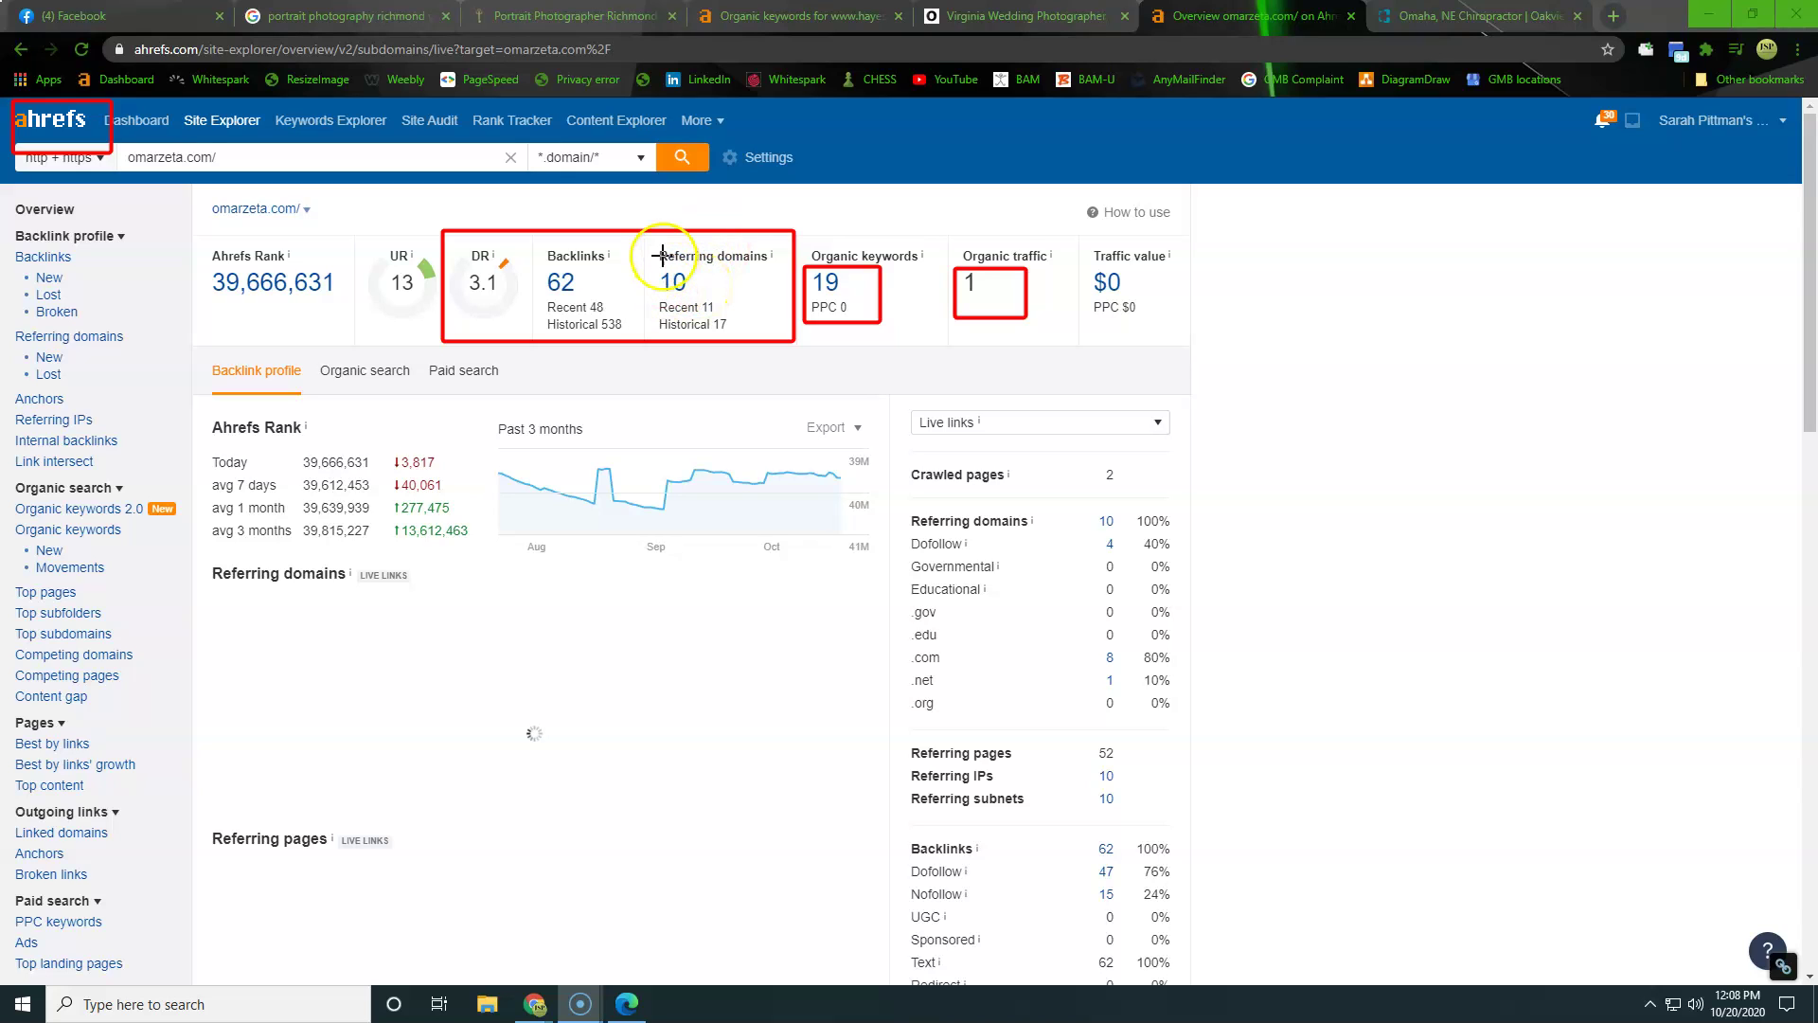
drag(651, 267, 718, 298)
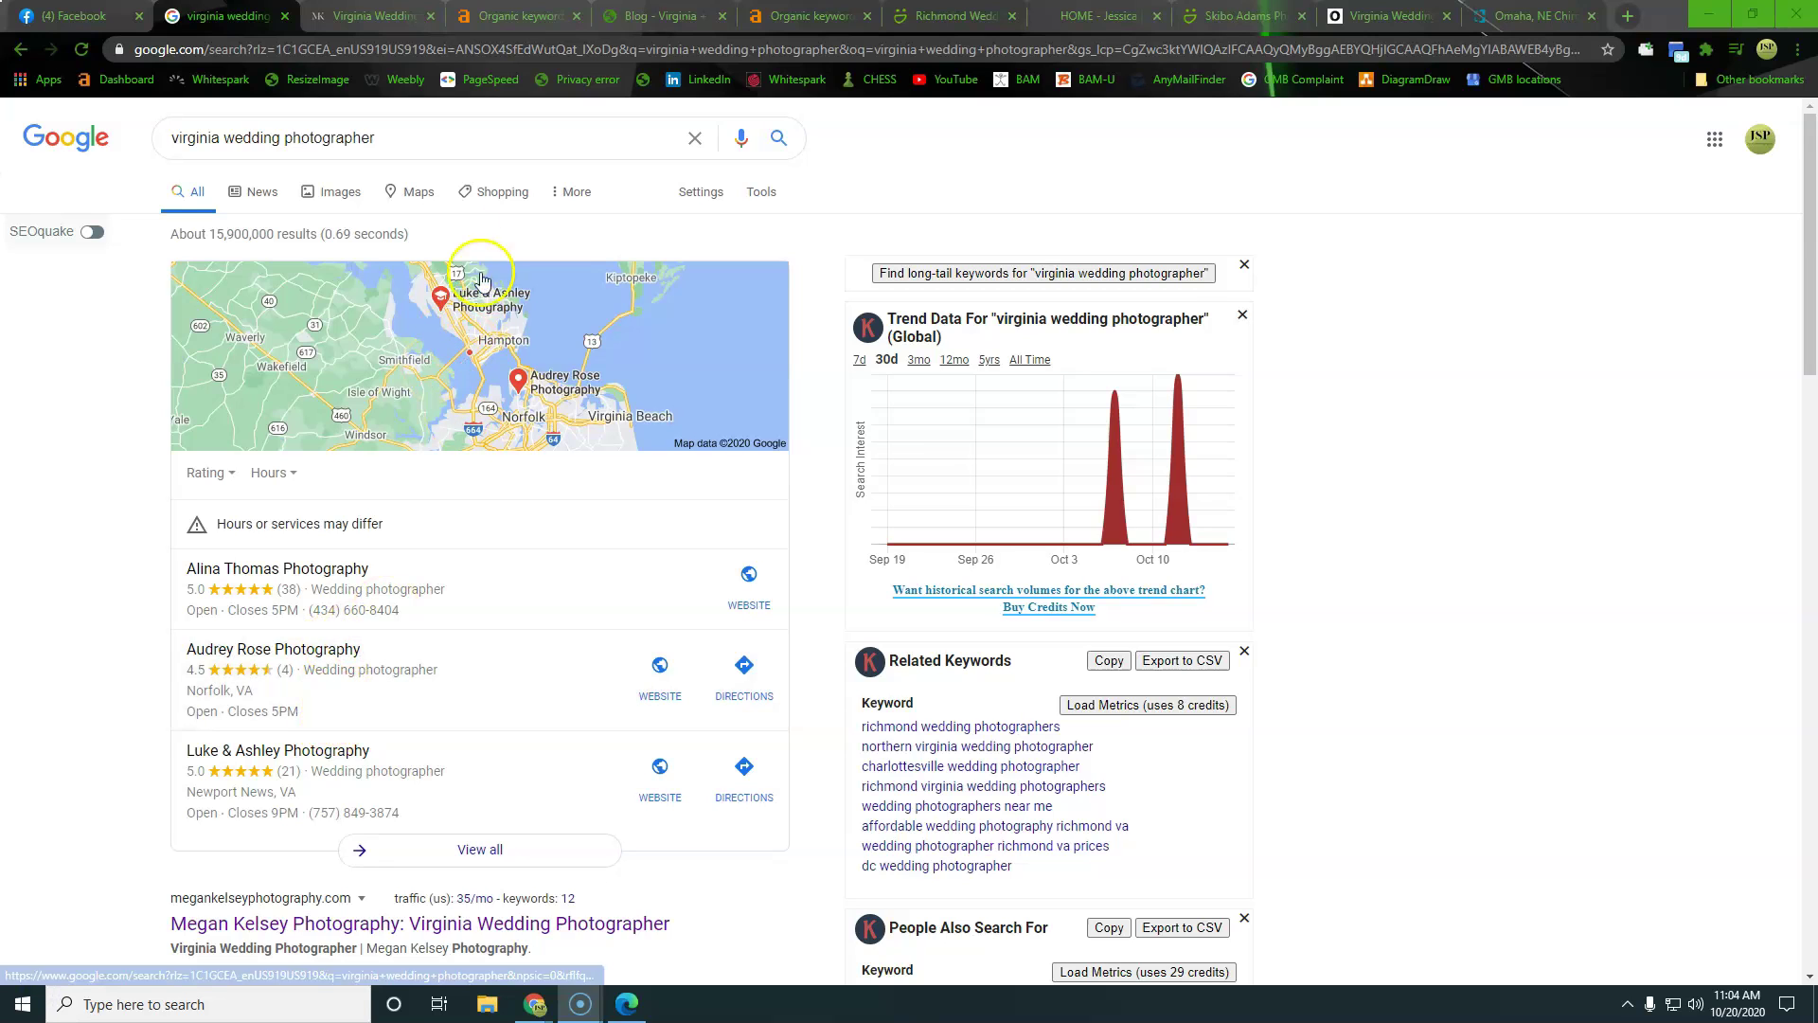
- Highlight the 'virginia wedding photographer' query, the results count and the three local listings
drag(421, 138, 169, 138)
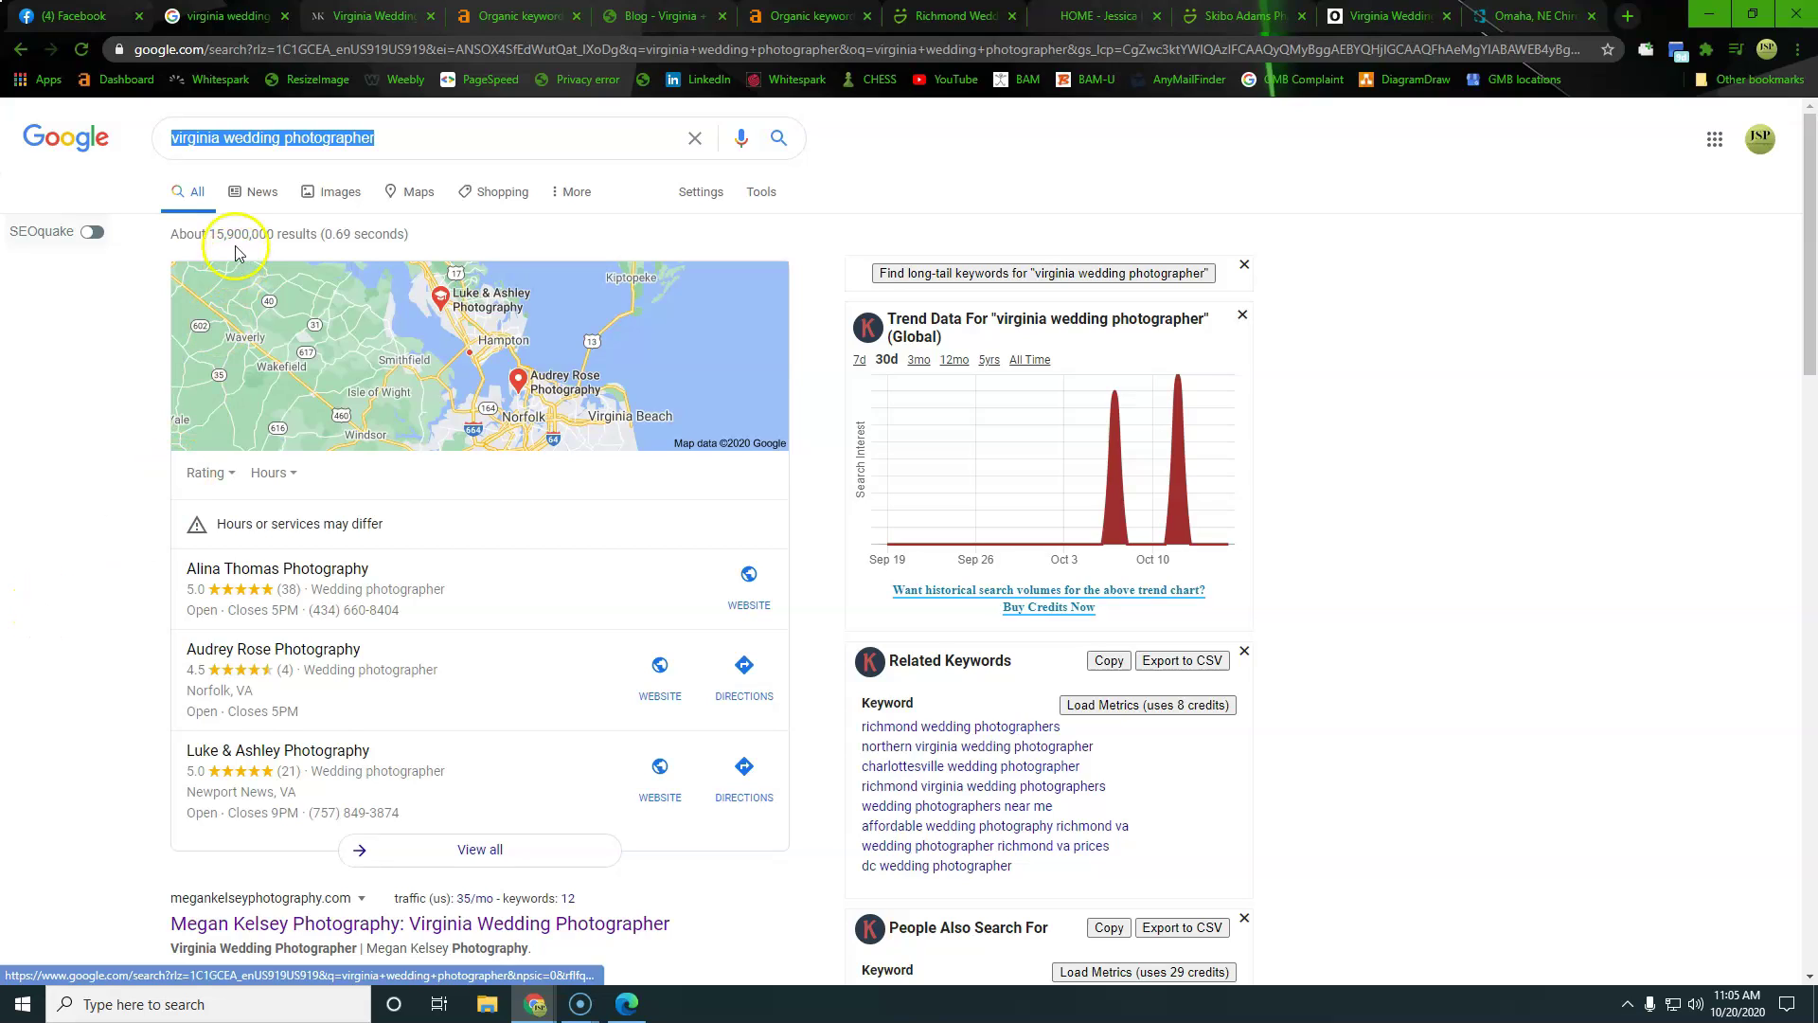
drag(163, 244, 431, 244)
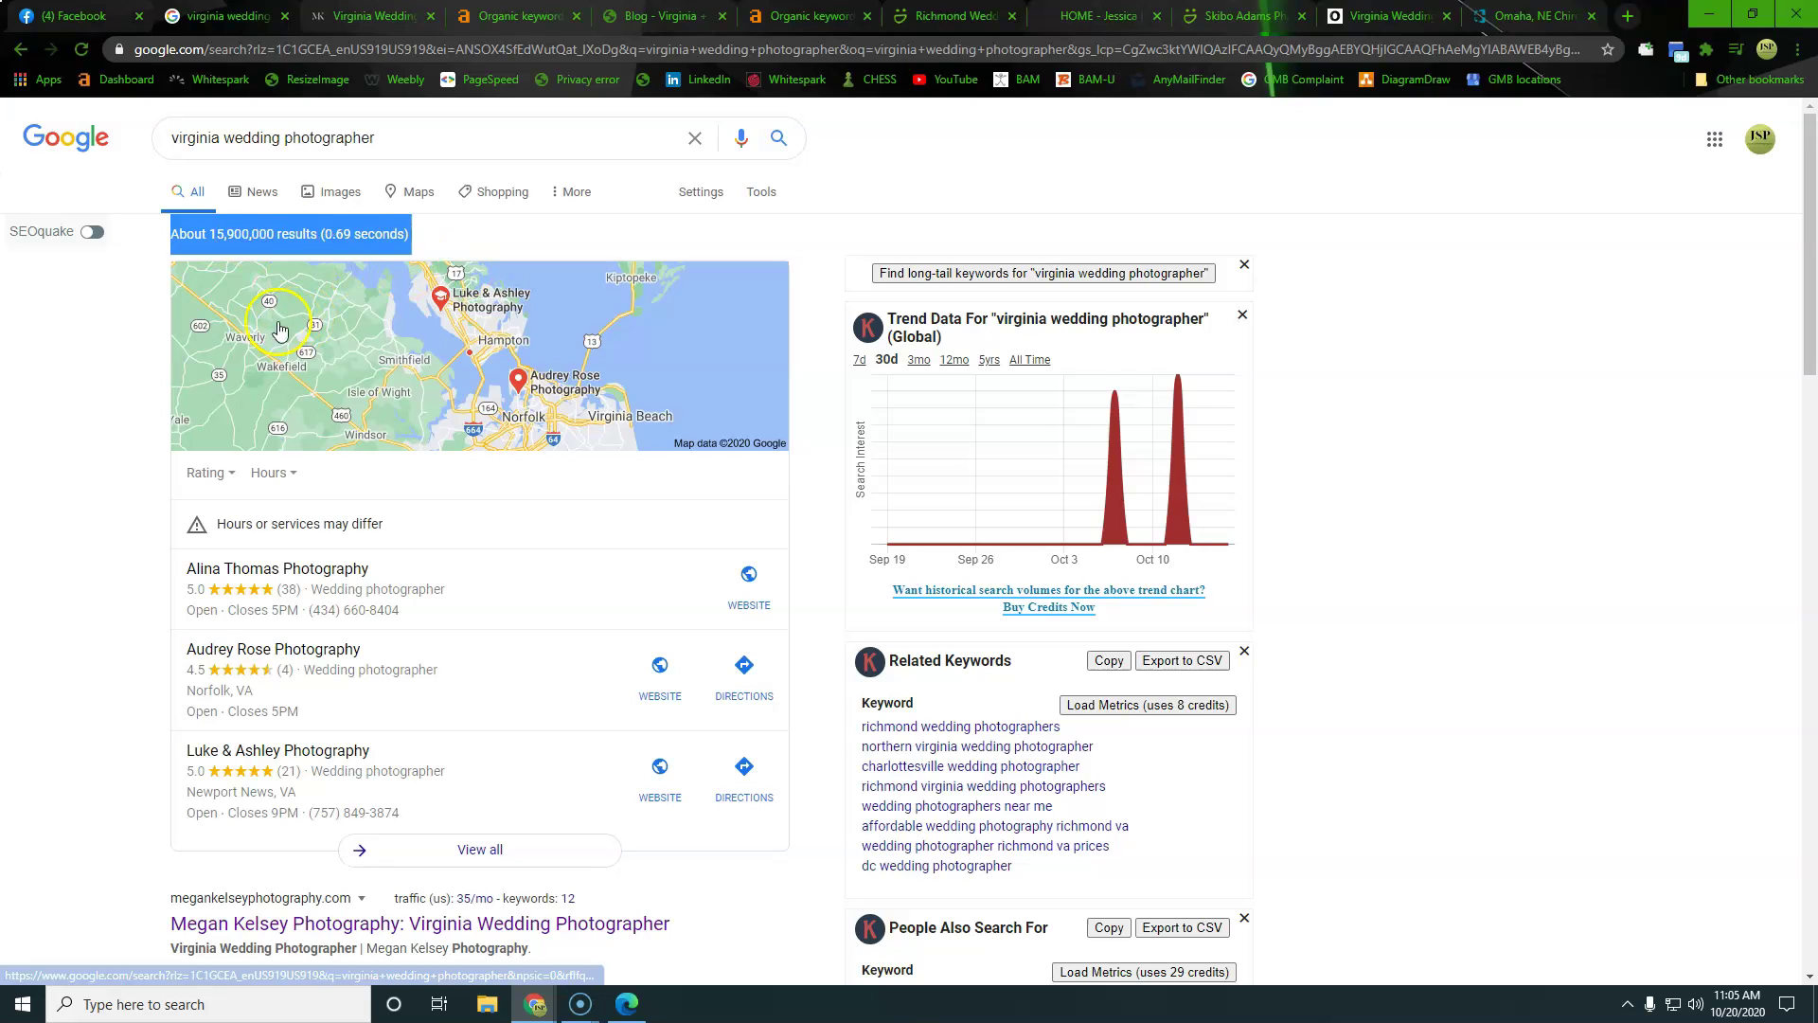
drag(157, 562, 531, 755)
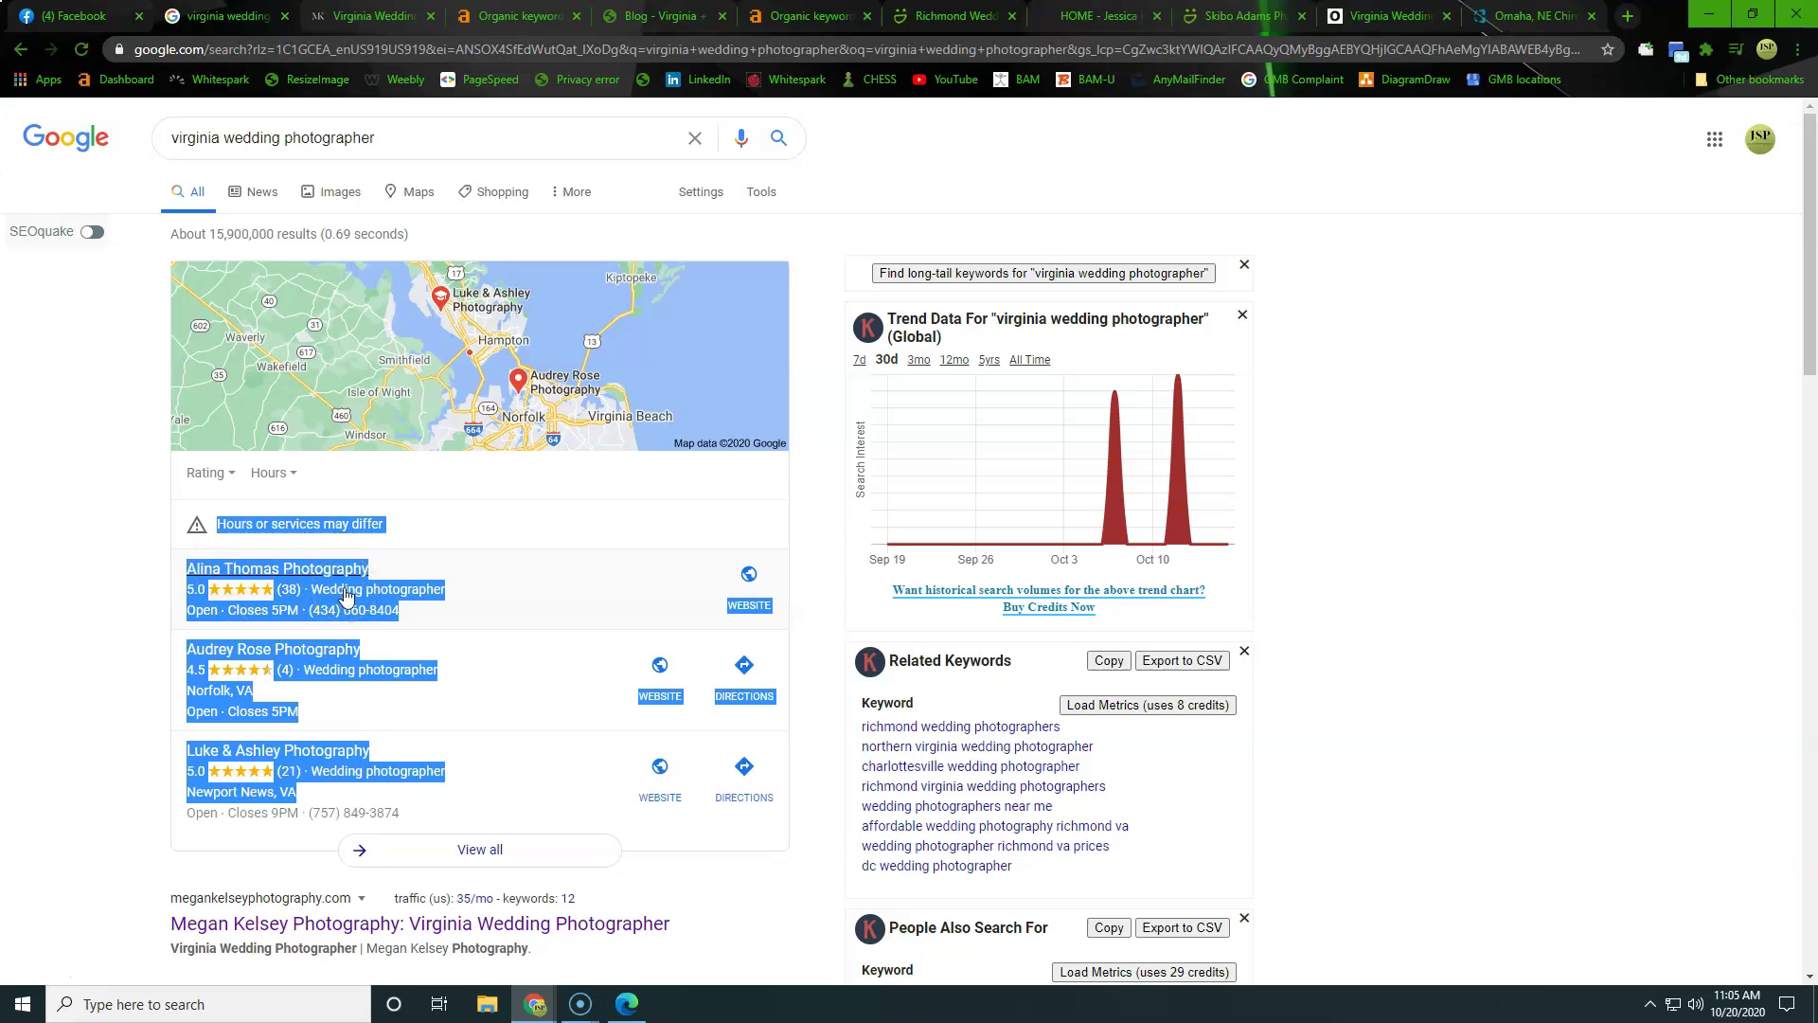
click(114, 607)
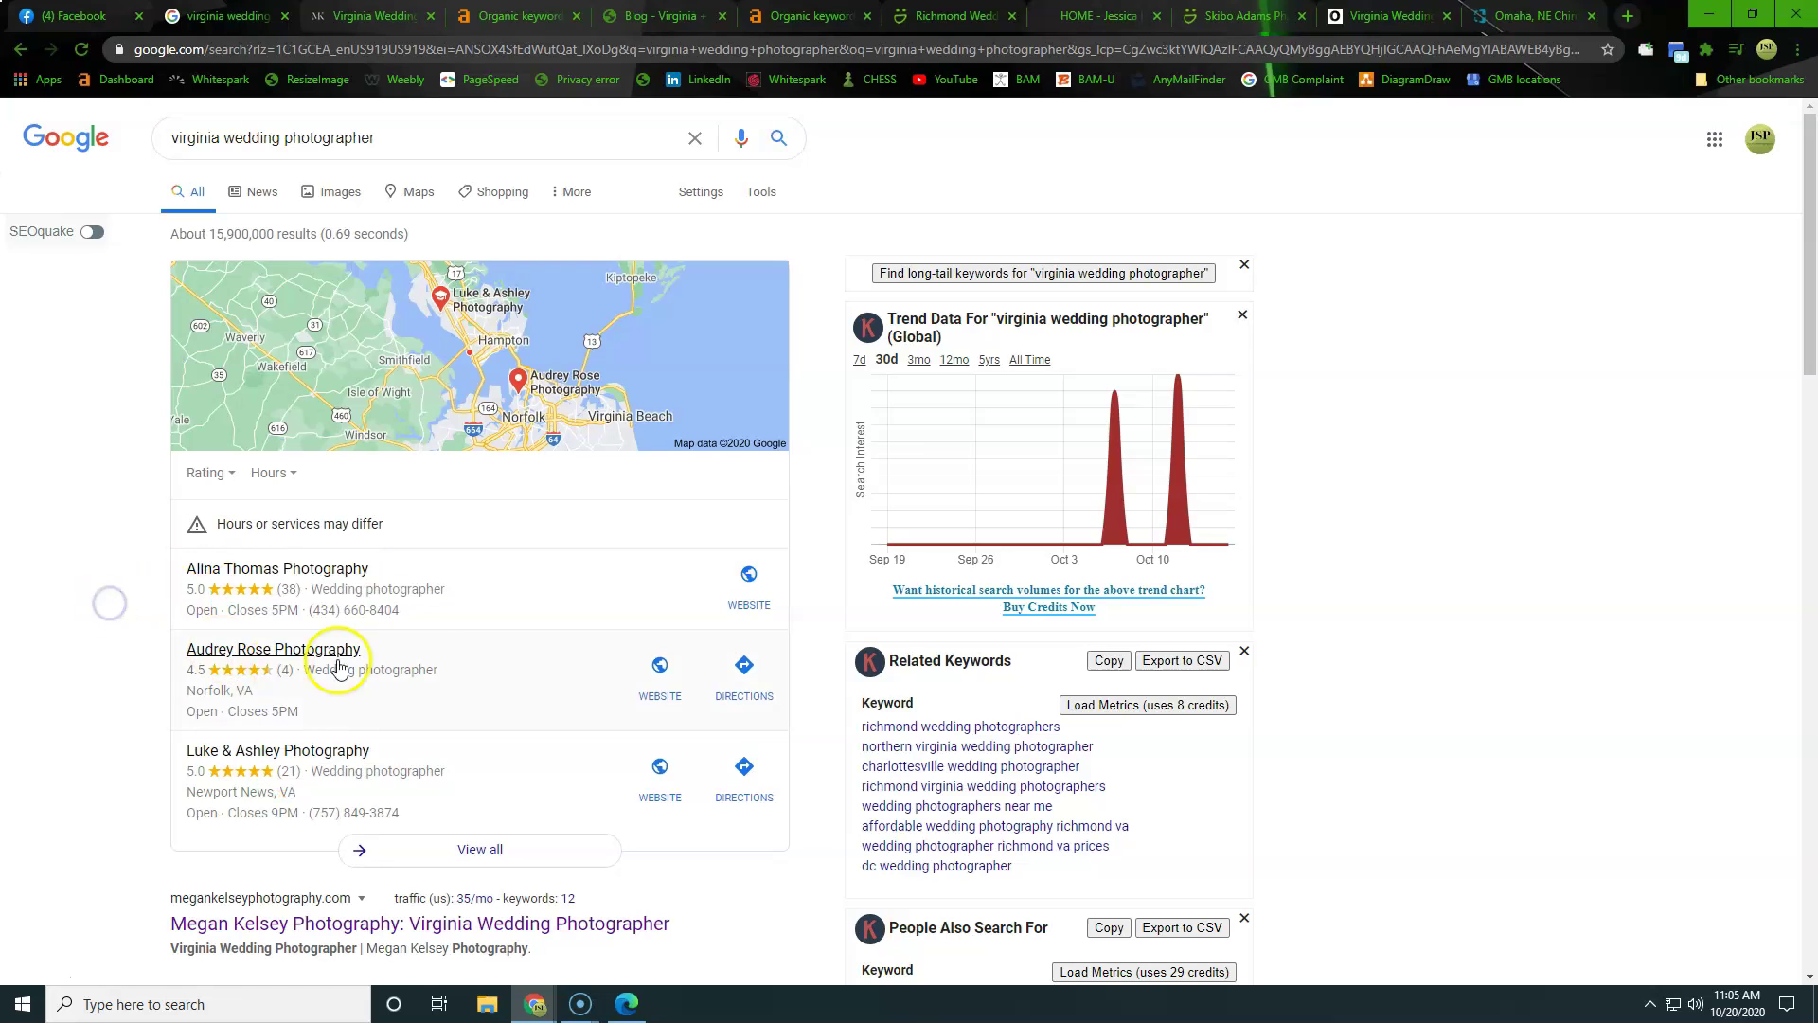
click(445, 575)
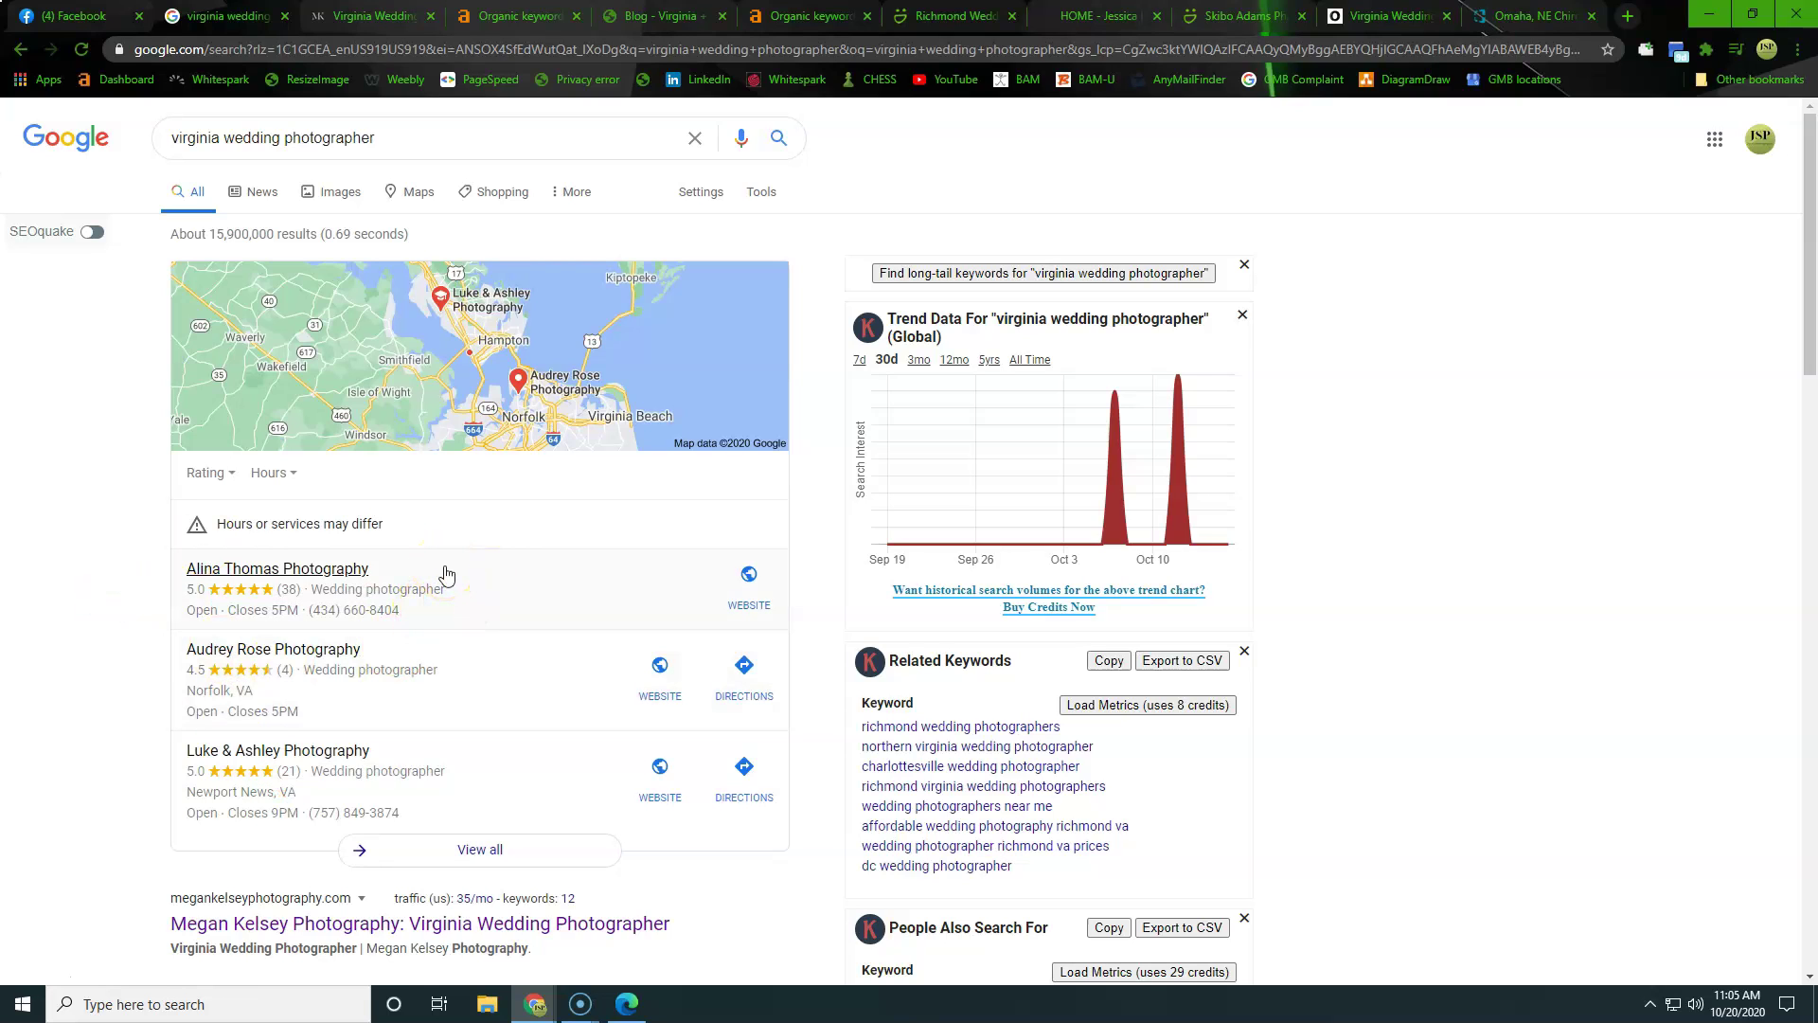
click(583, 560)
scroll(576, 594, down, 2)
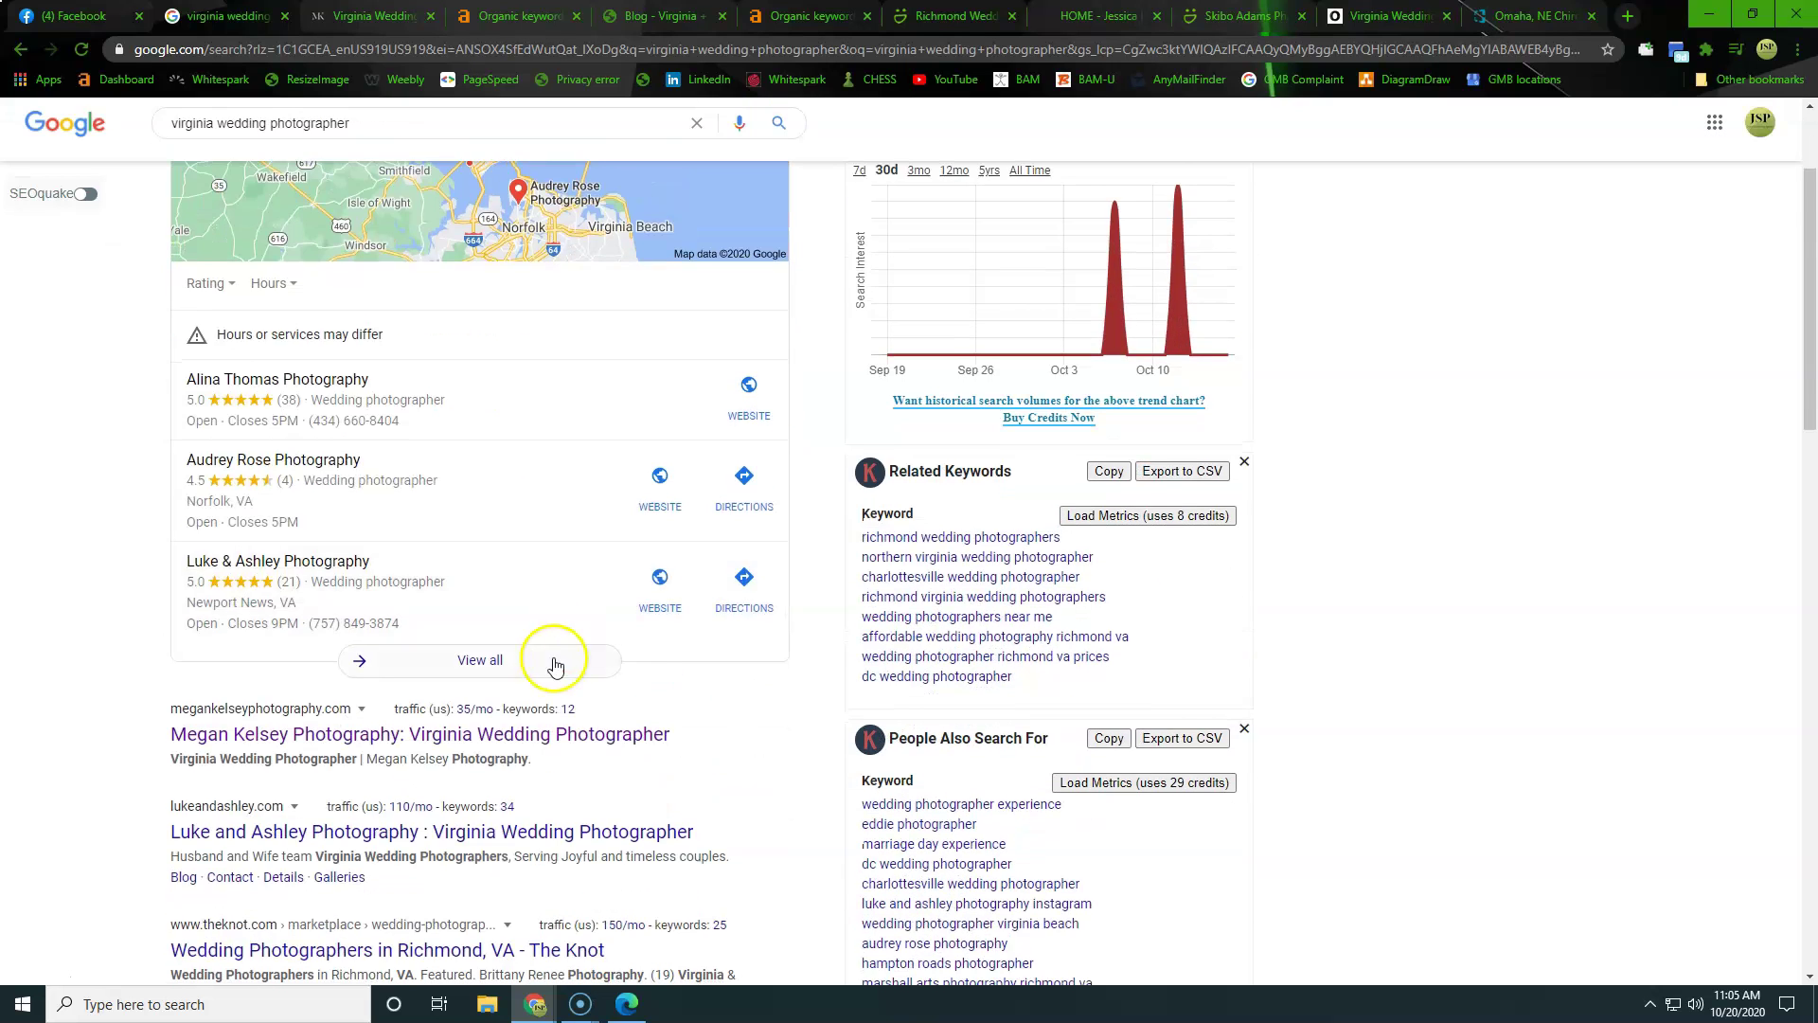
scroll(552, 661, down, 1)
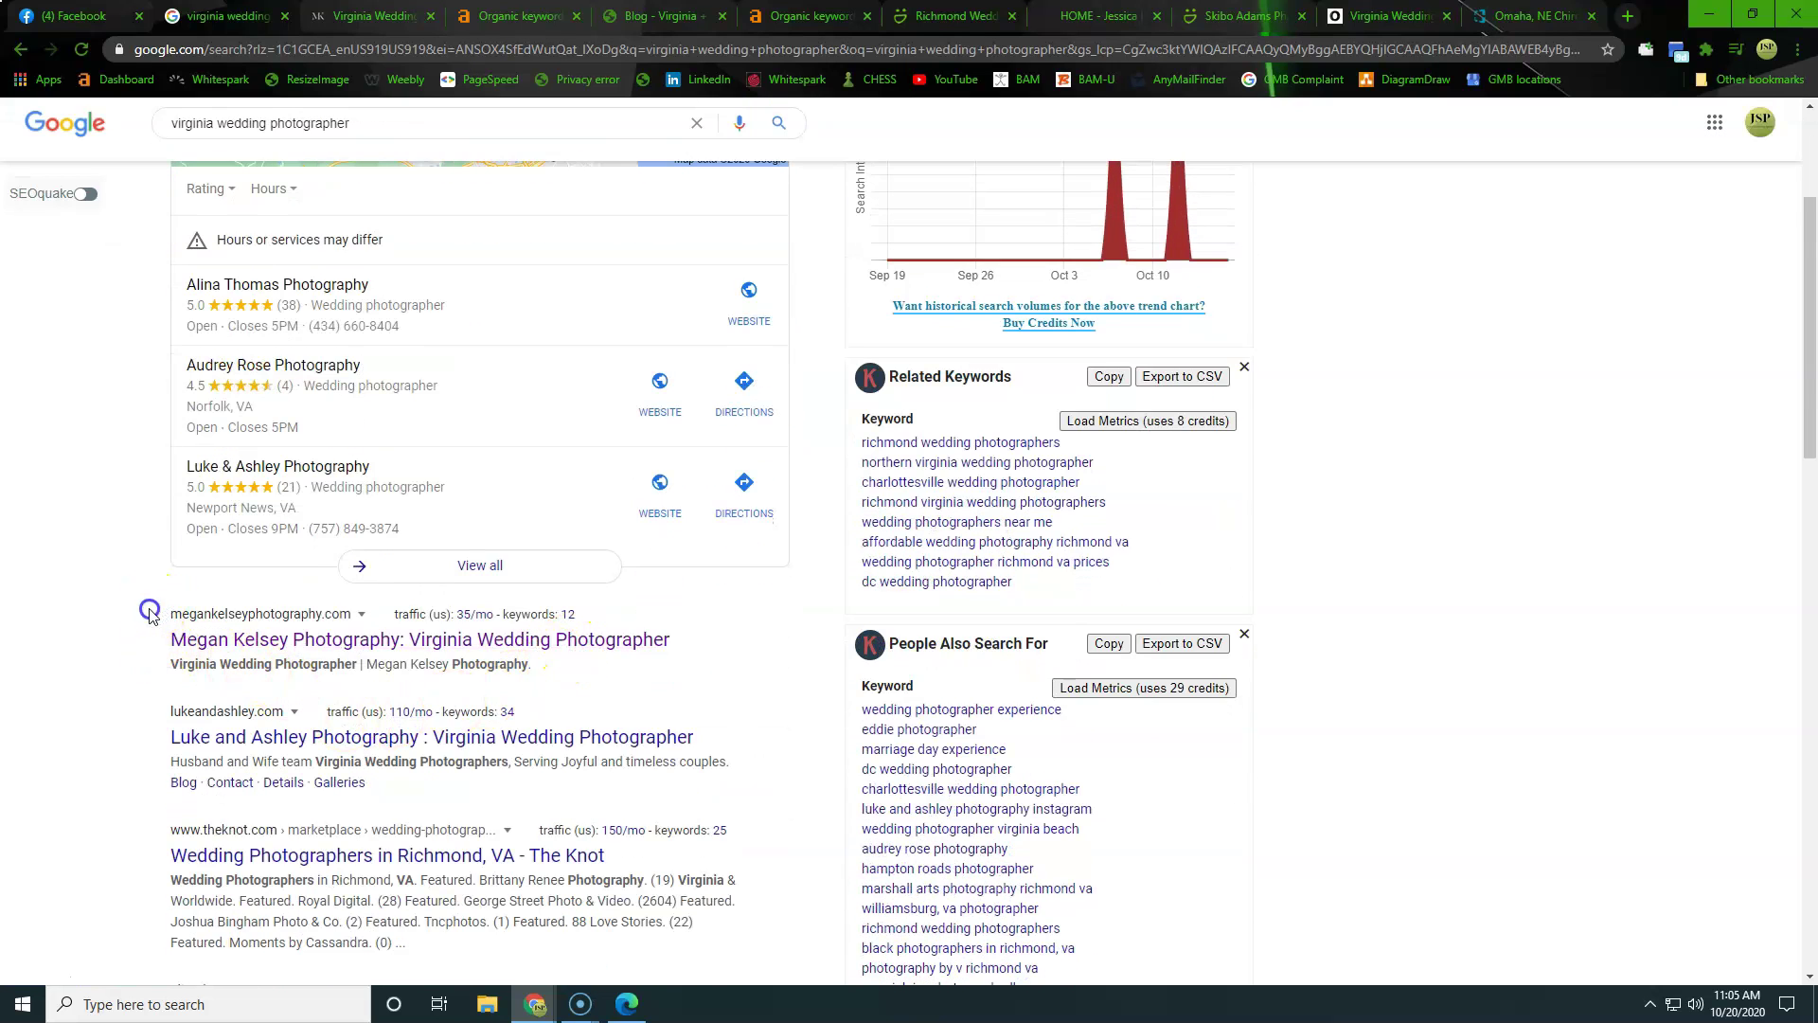
drag(163, 608, 606, 771)
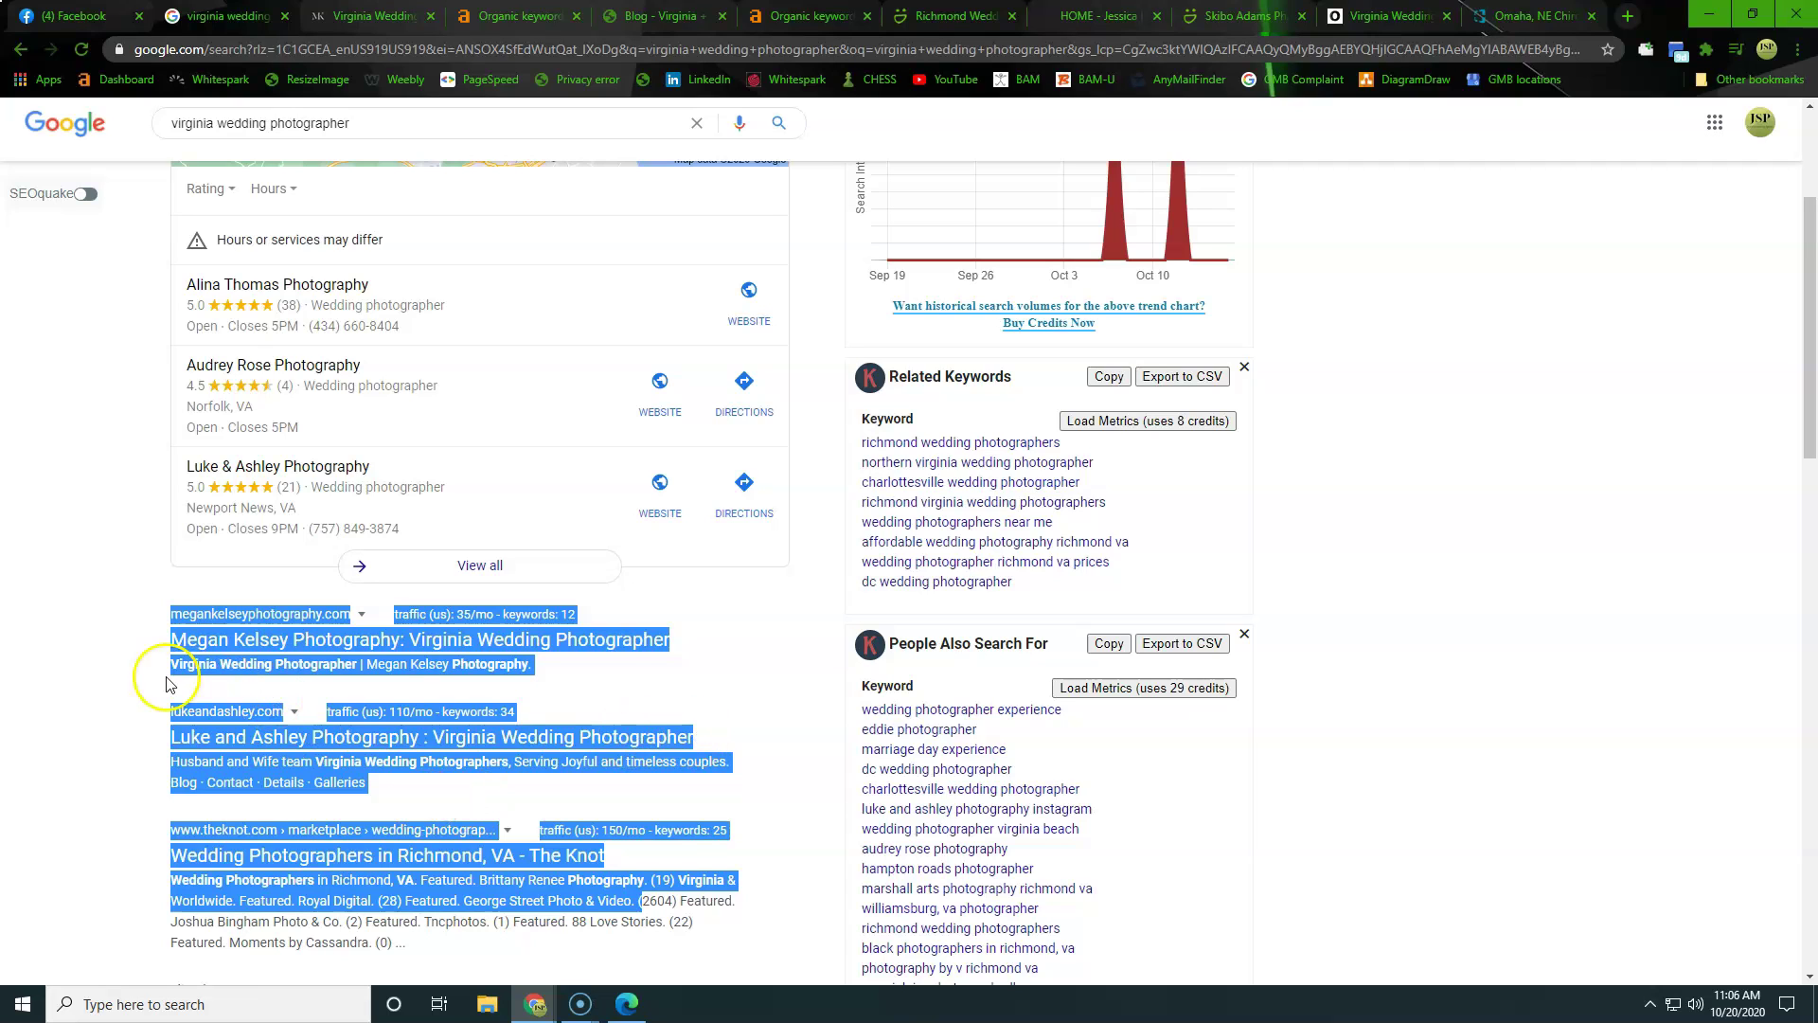
click(127, 678)
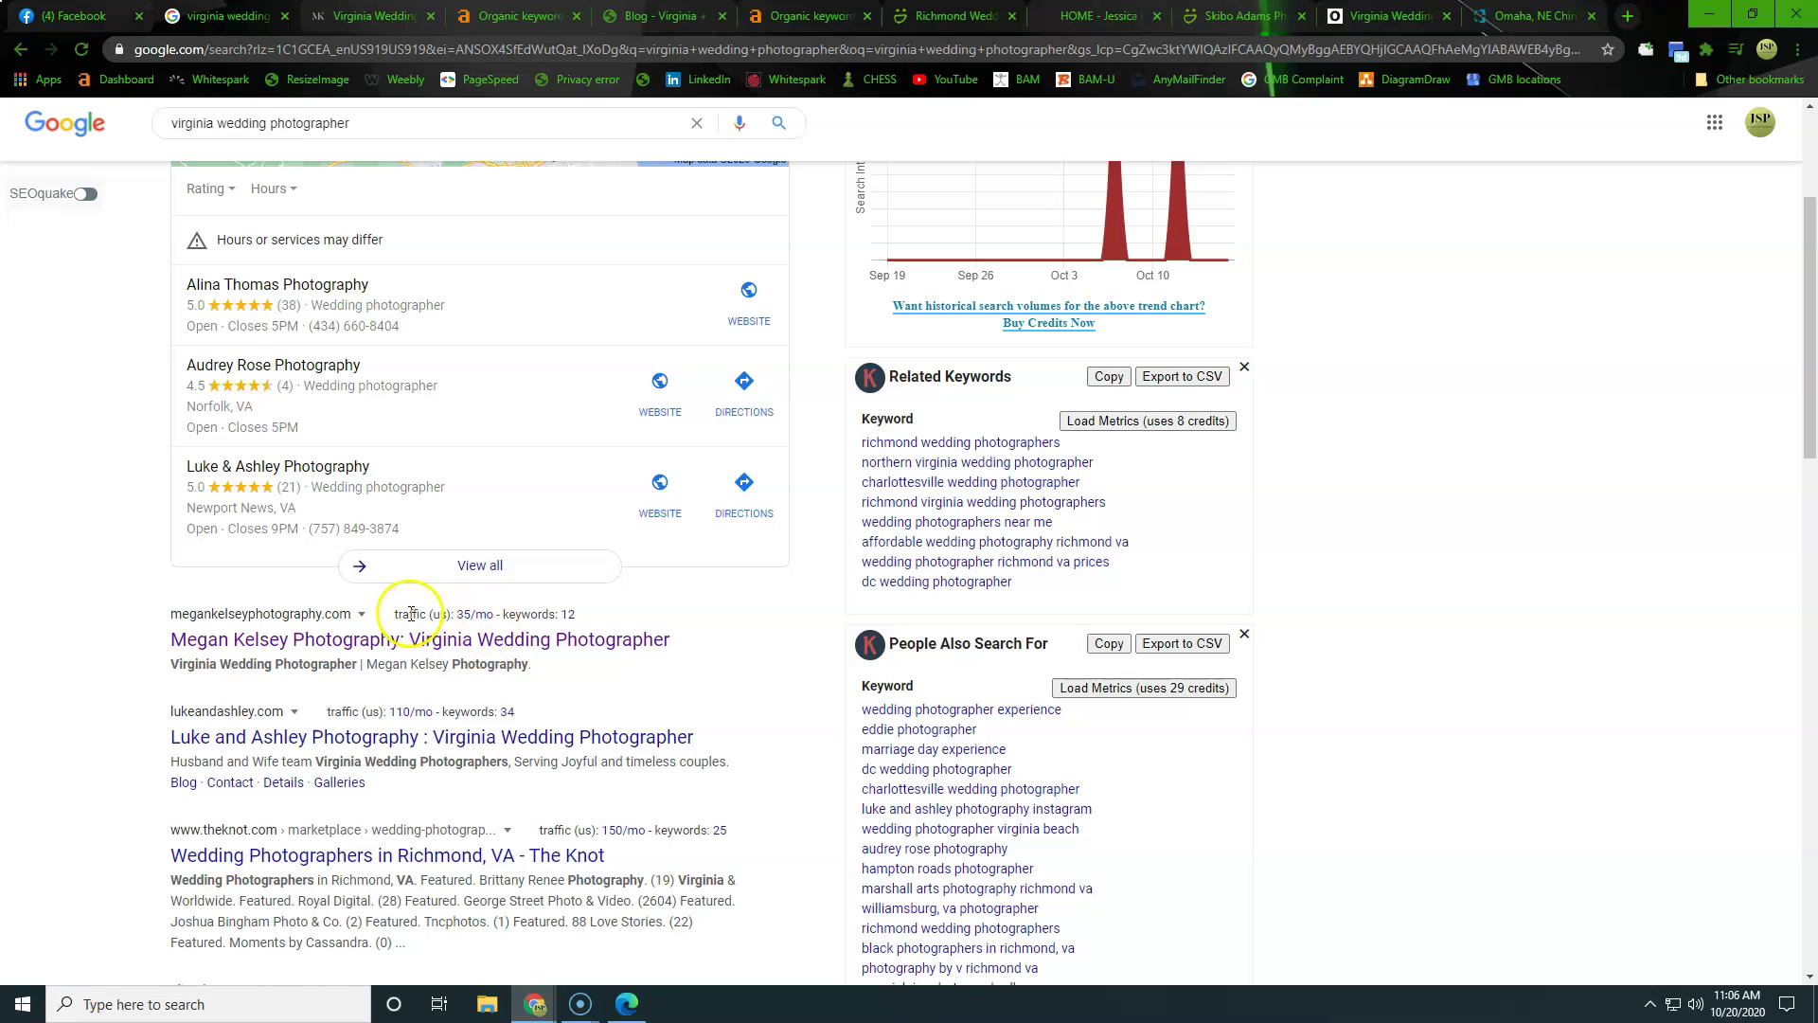
click(350, 640)
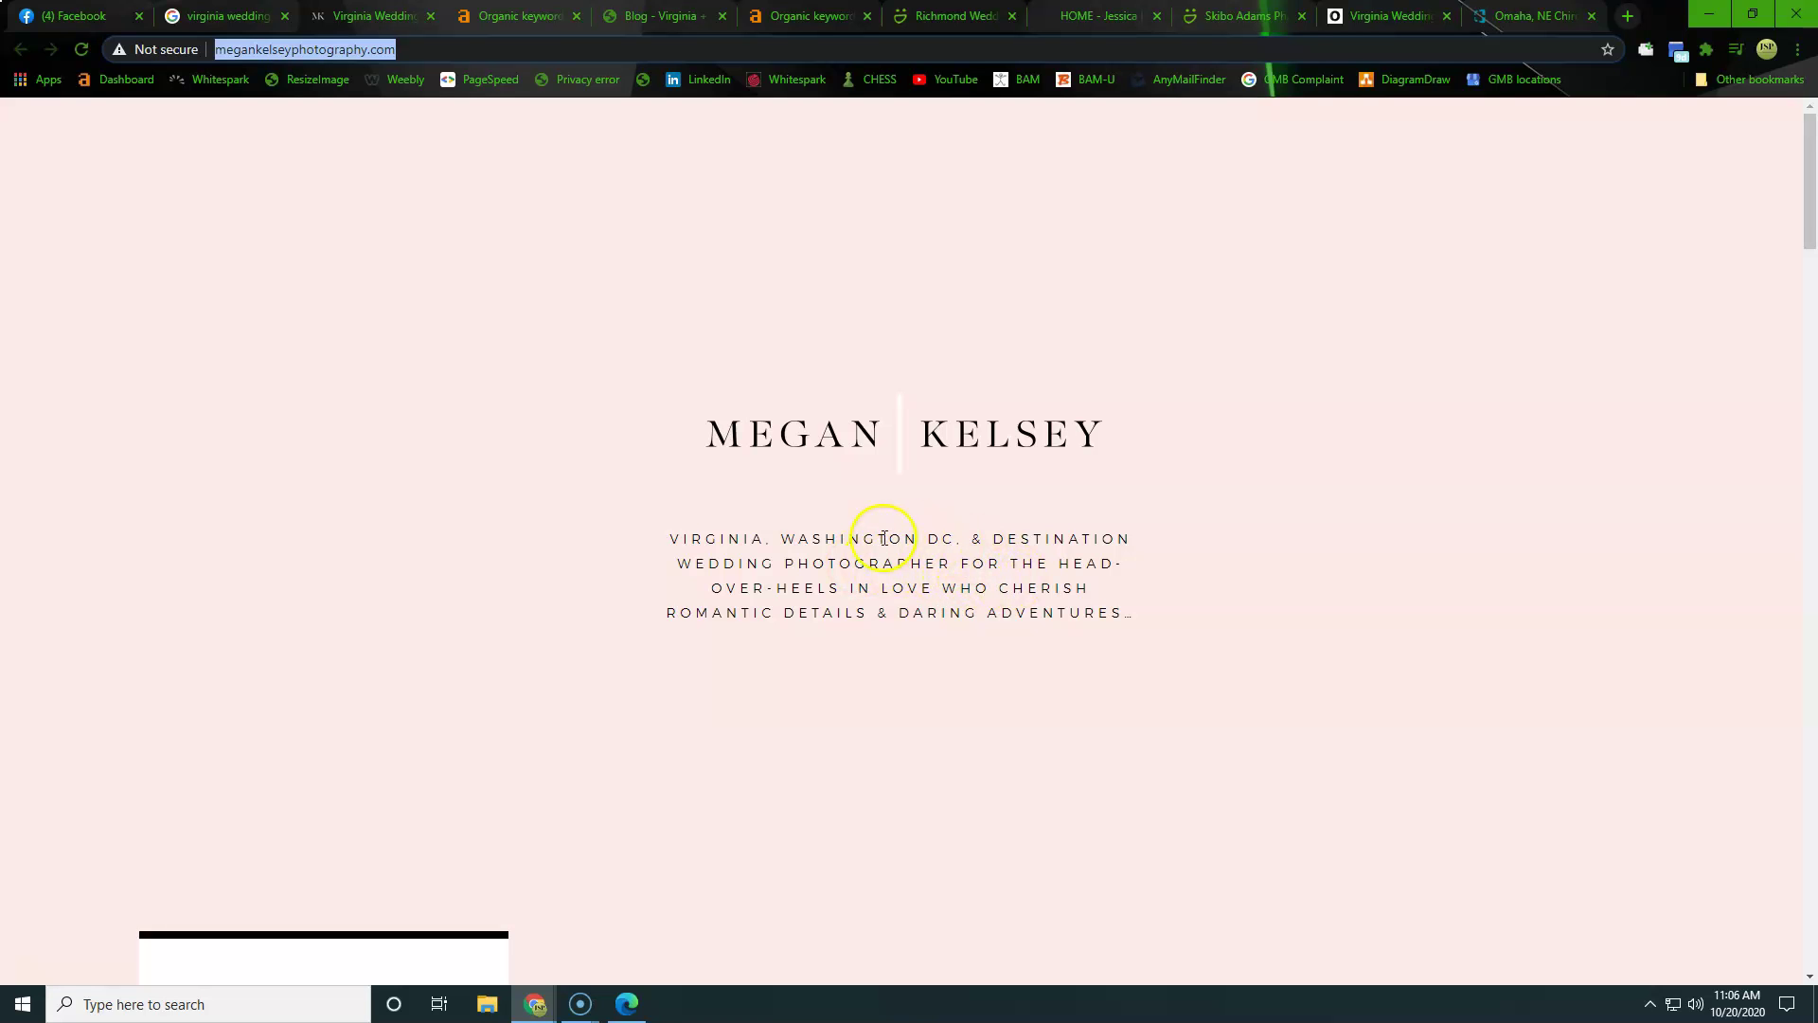
scroll(860, 563, down, 1)
scroll(860, 562, down, 10)
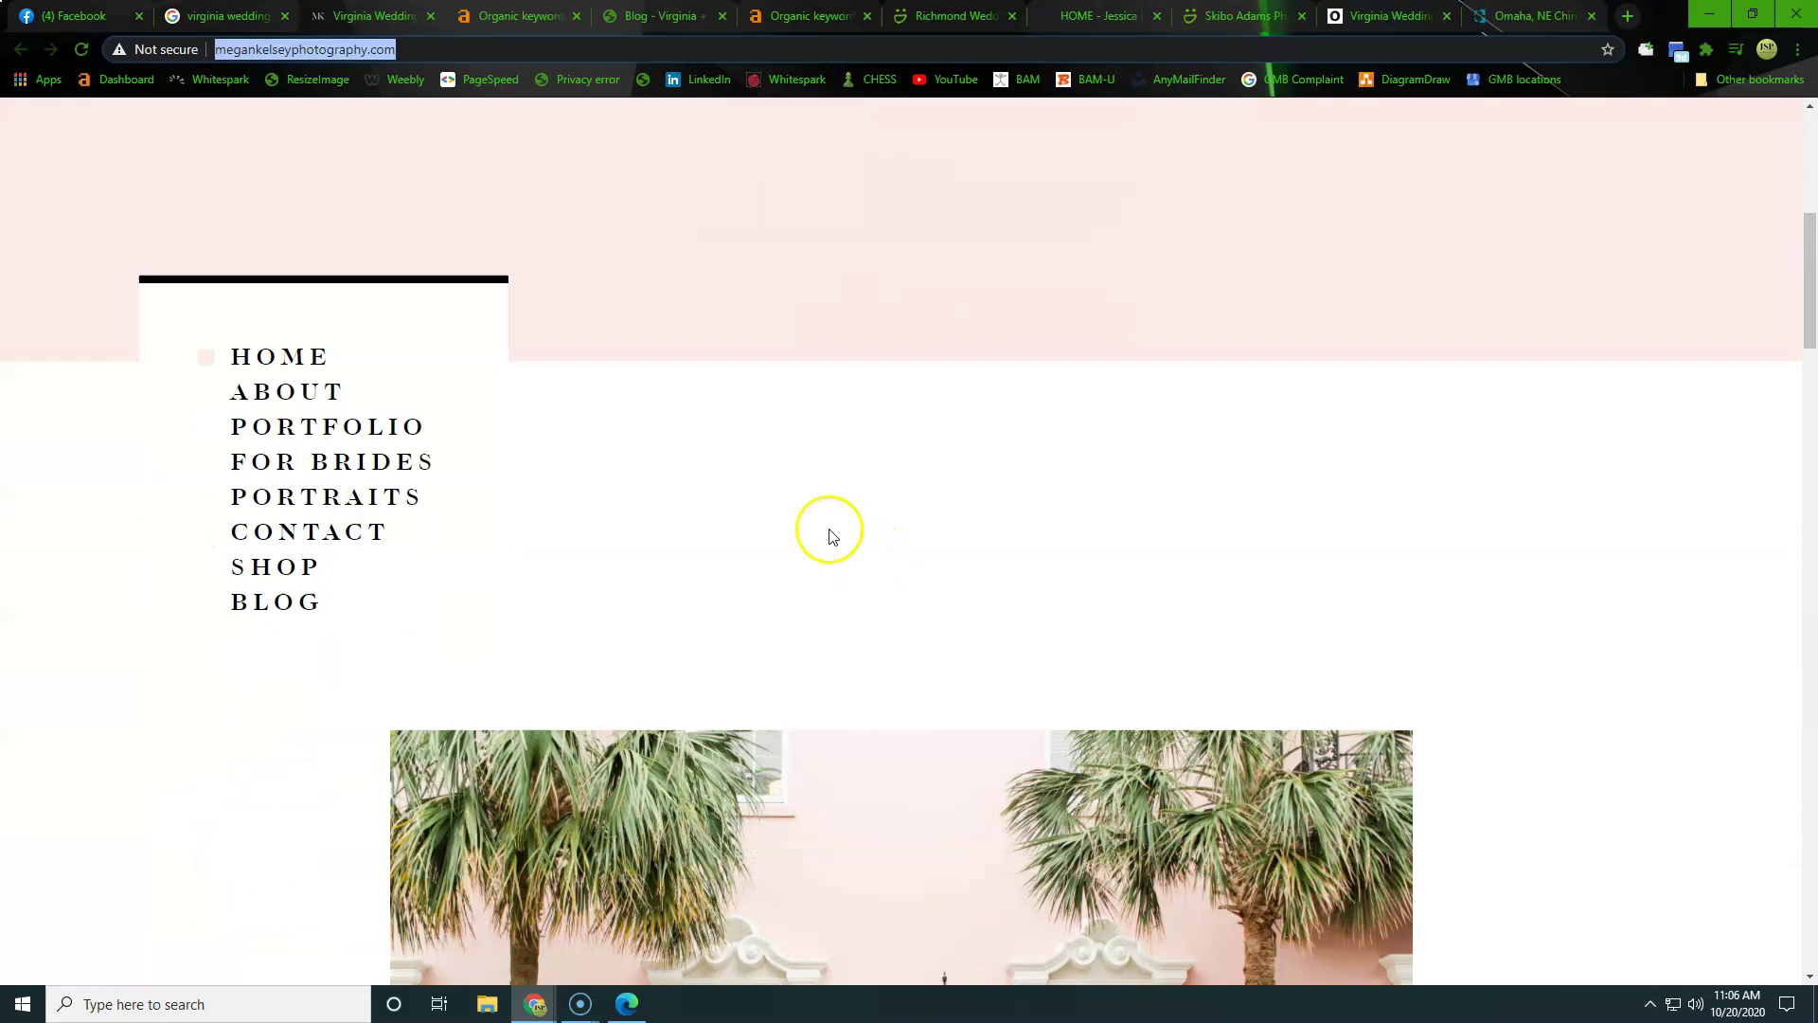
scroll(794, 505, down, 11)
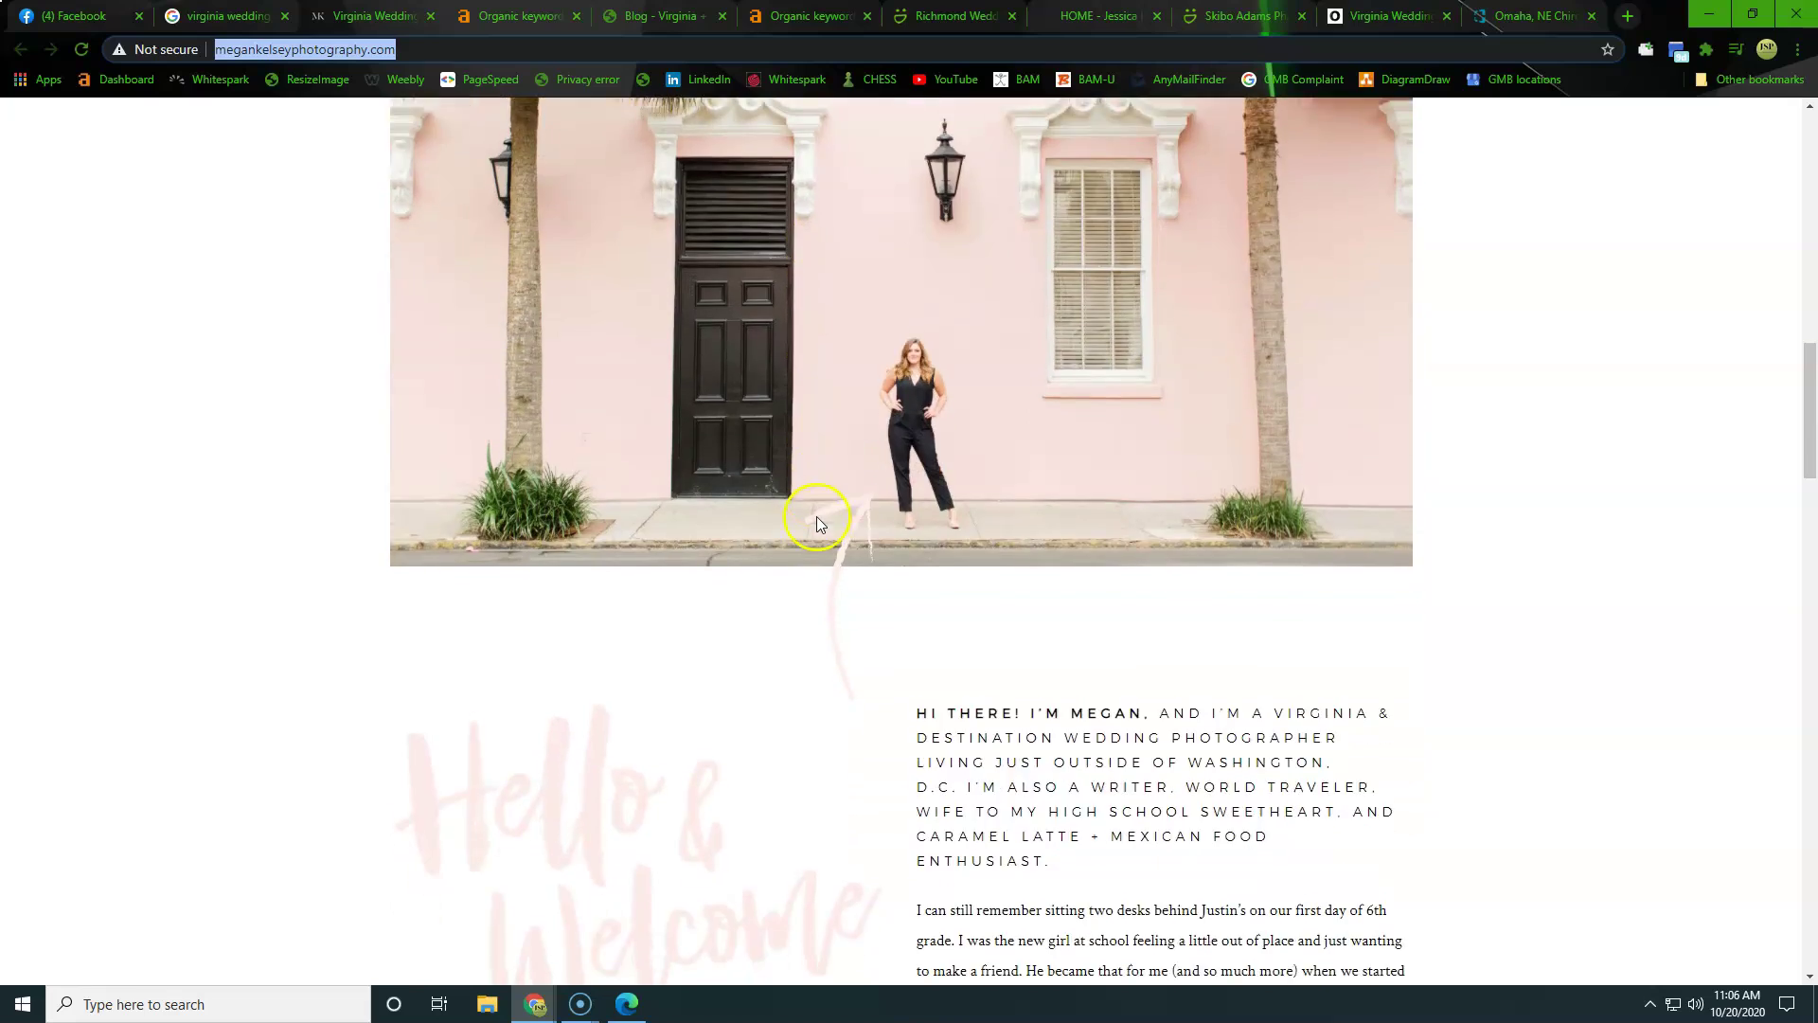
scroll(825, 518, down, 15)
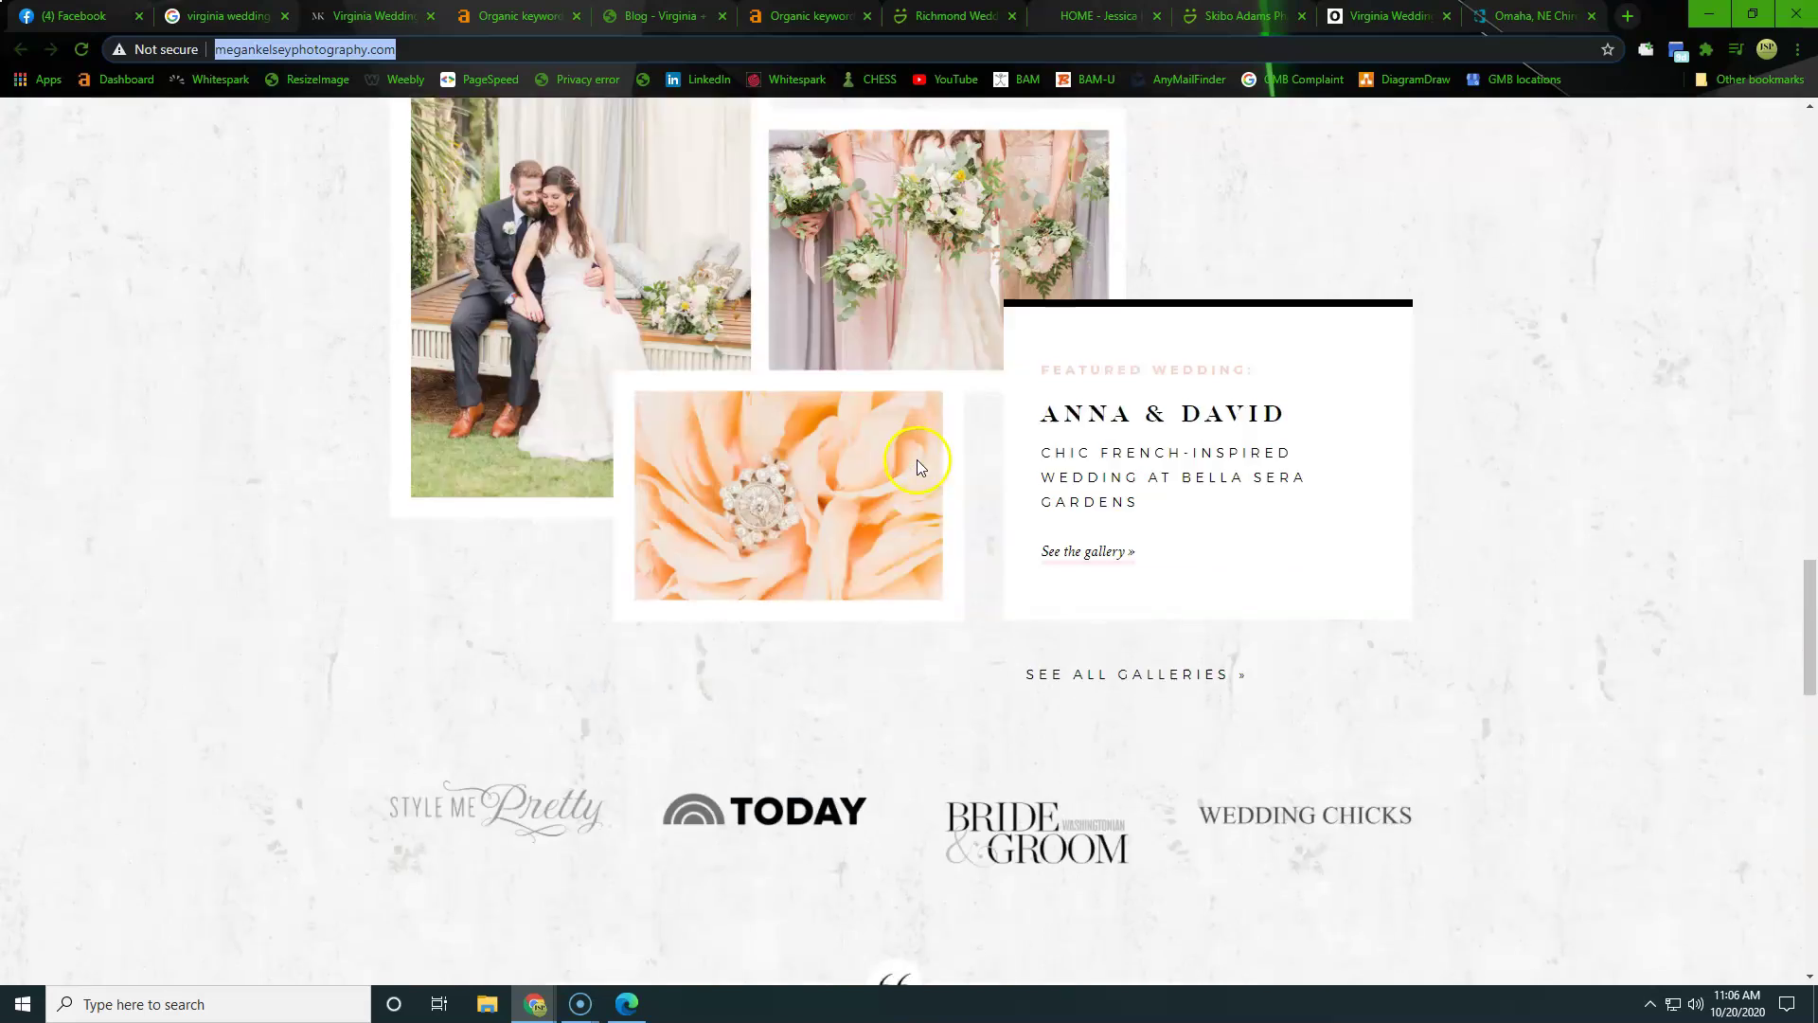
scroll(916, 465, down, 7)
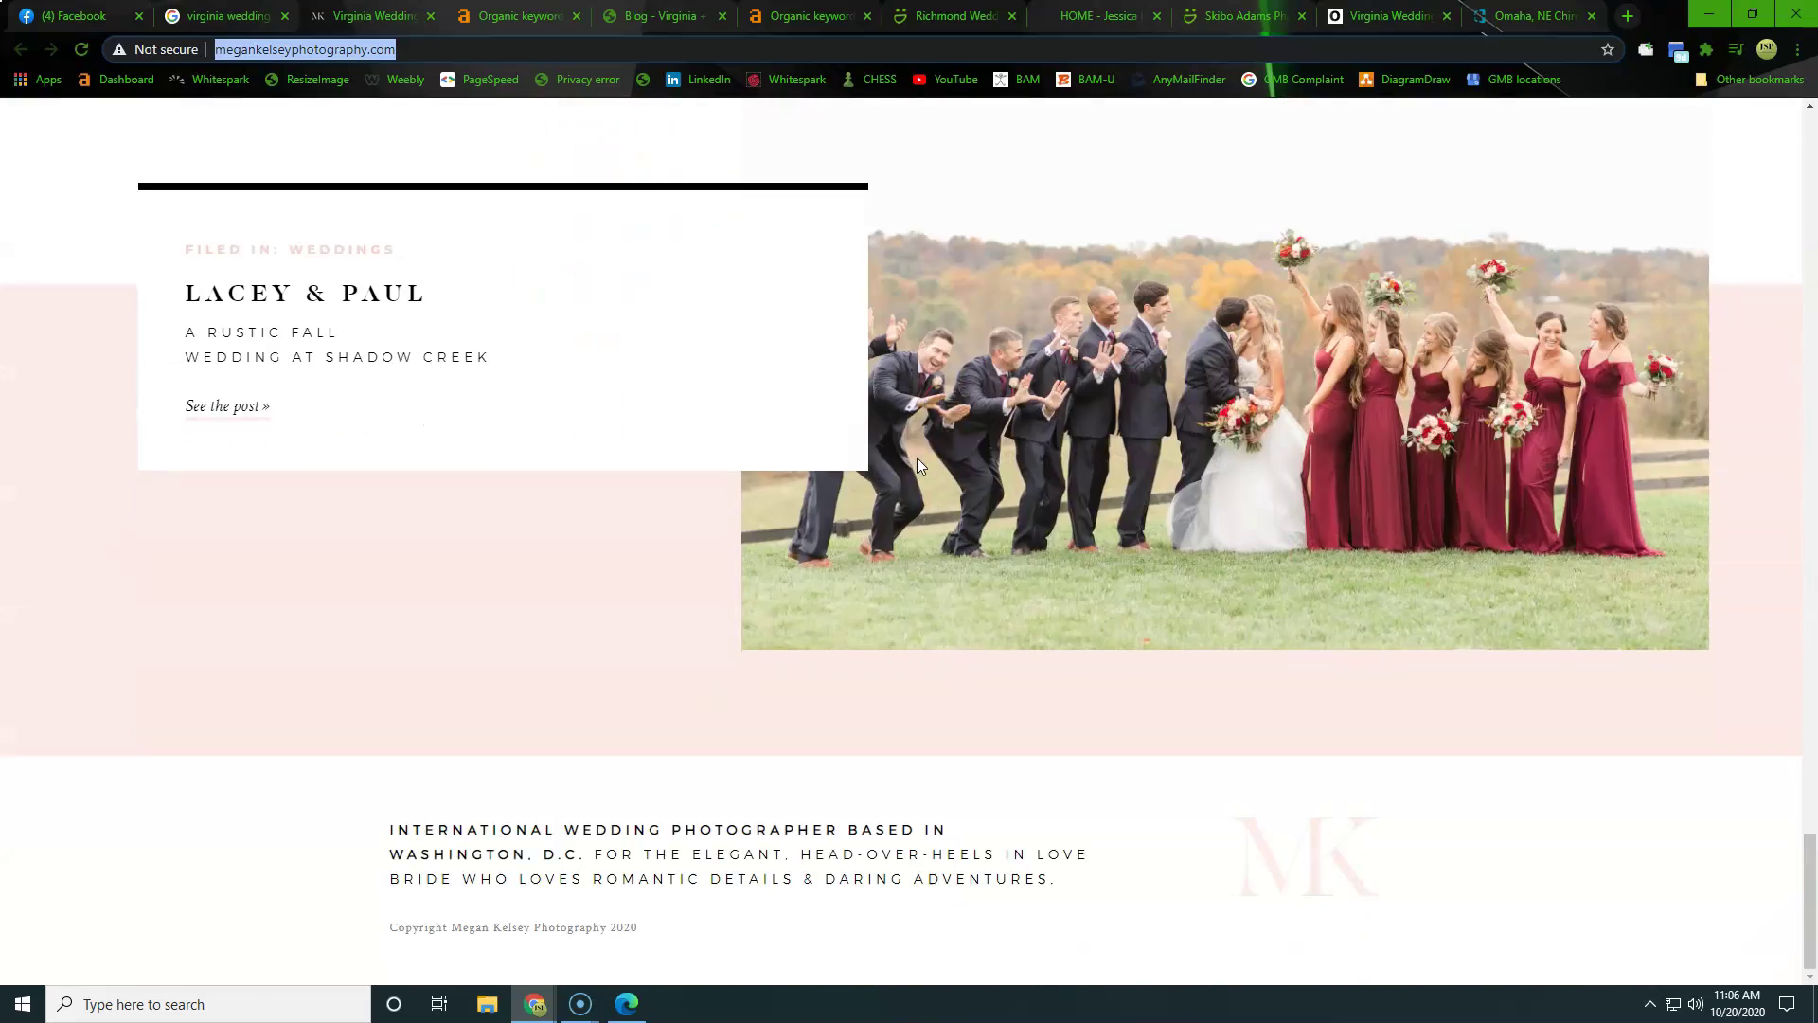
scroll(920, 464, up, 4)
scroll(925, 462, up, 12)
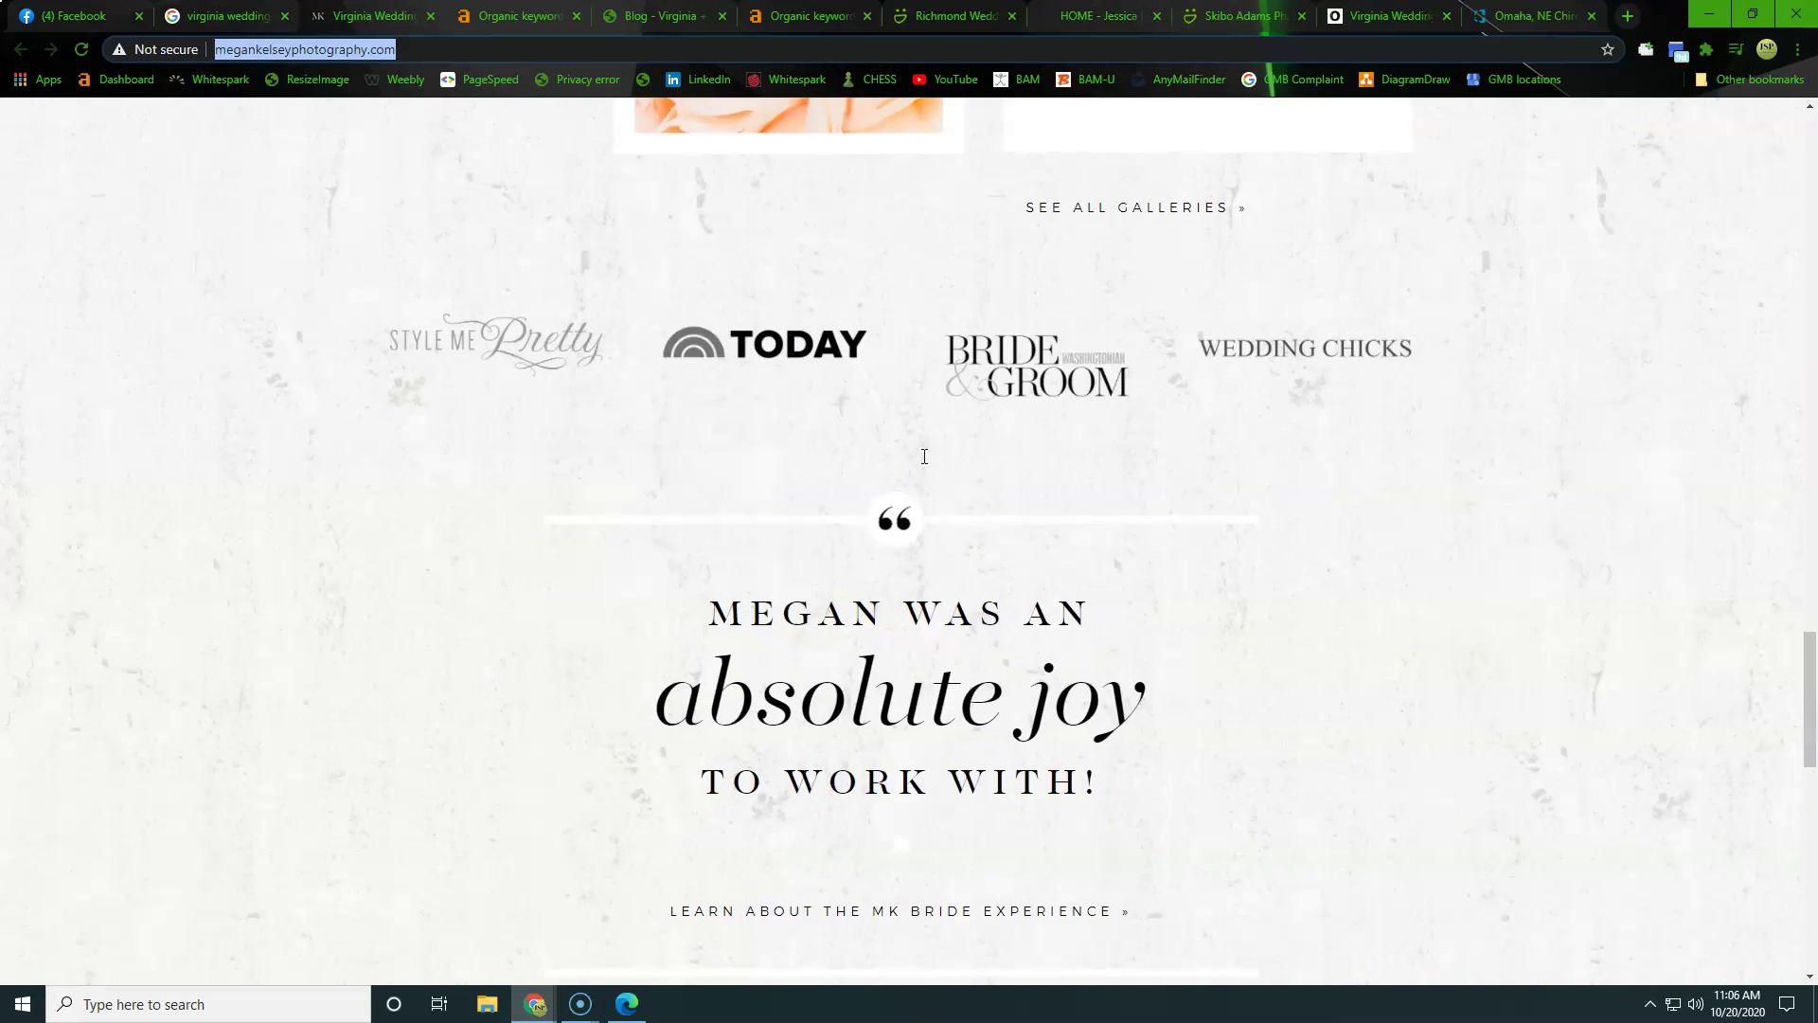
scroll(924, 456, up, 10)
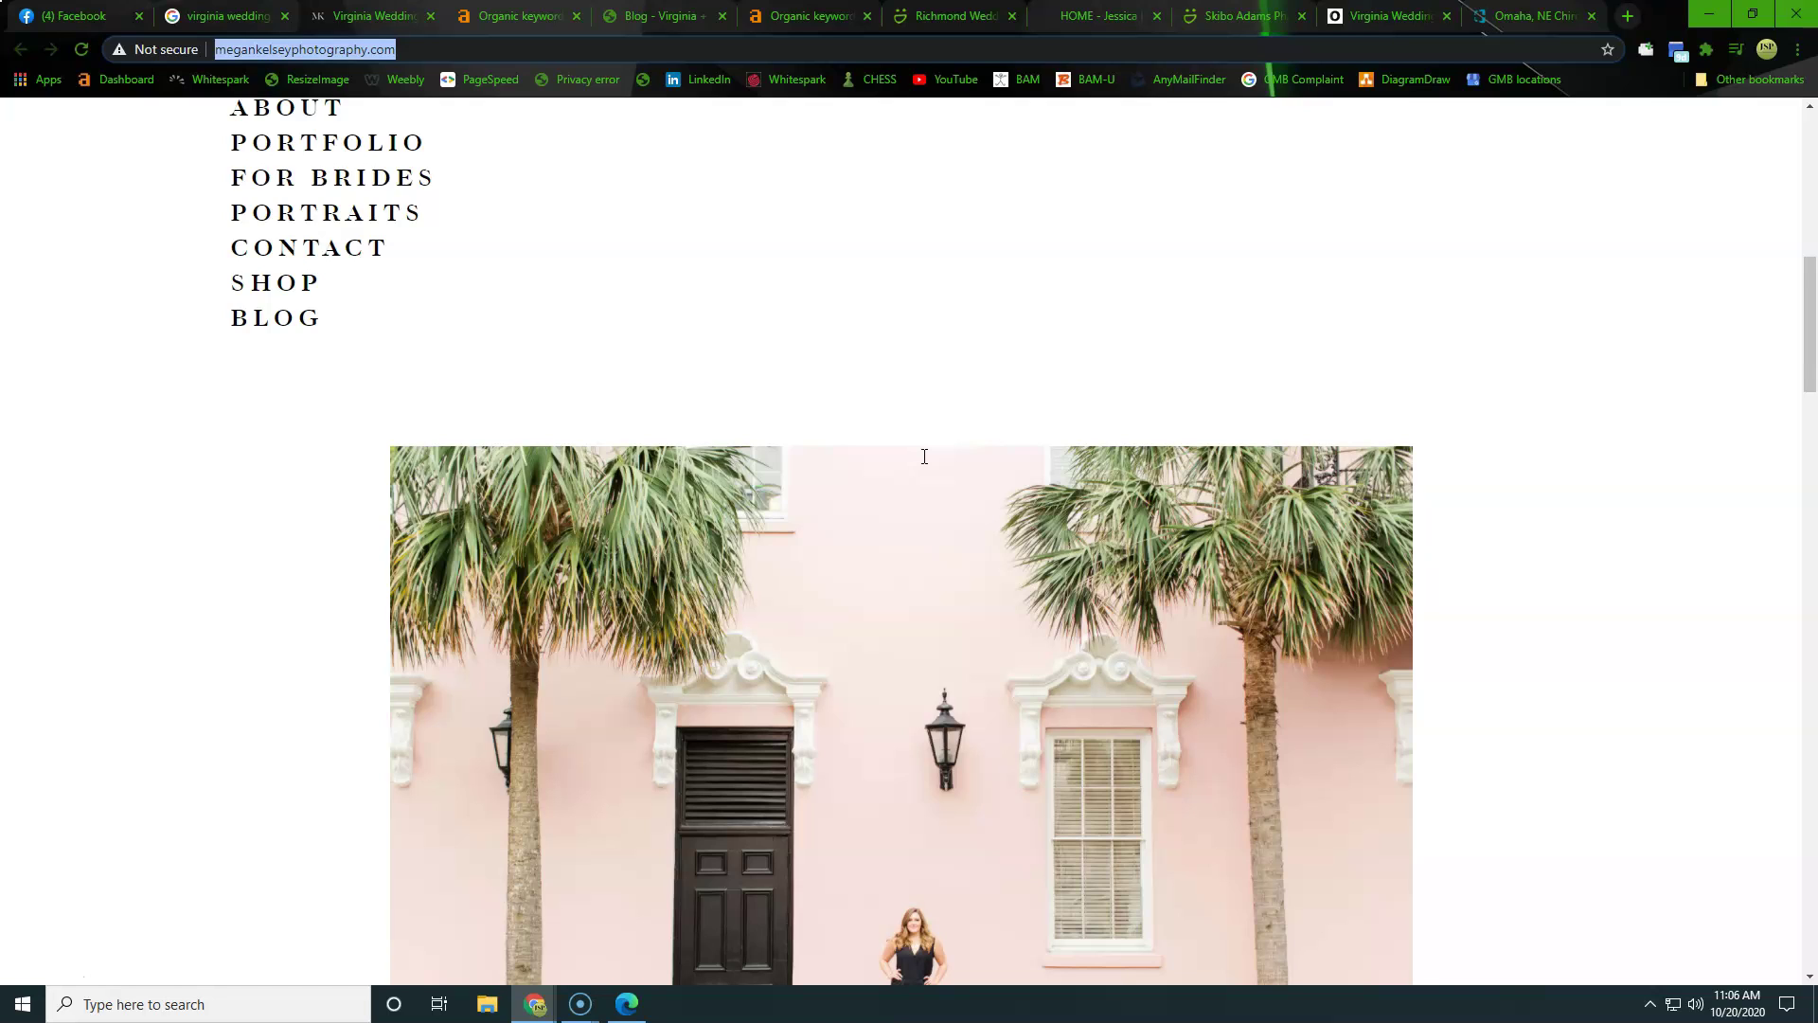
scroll(984, 454, up, 4)
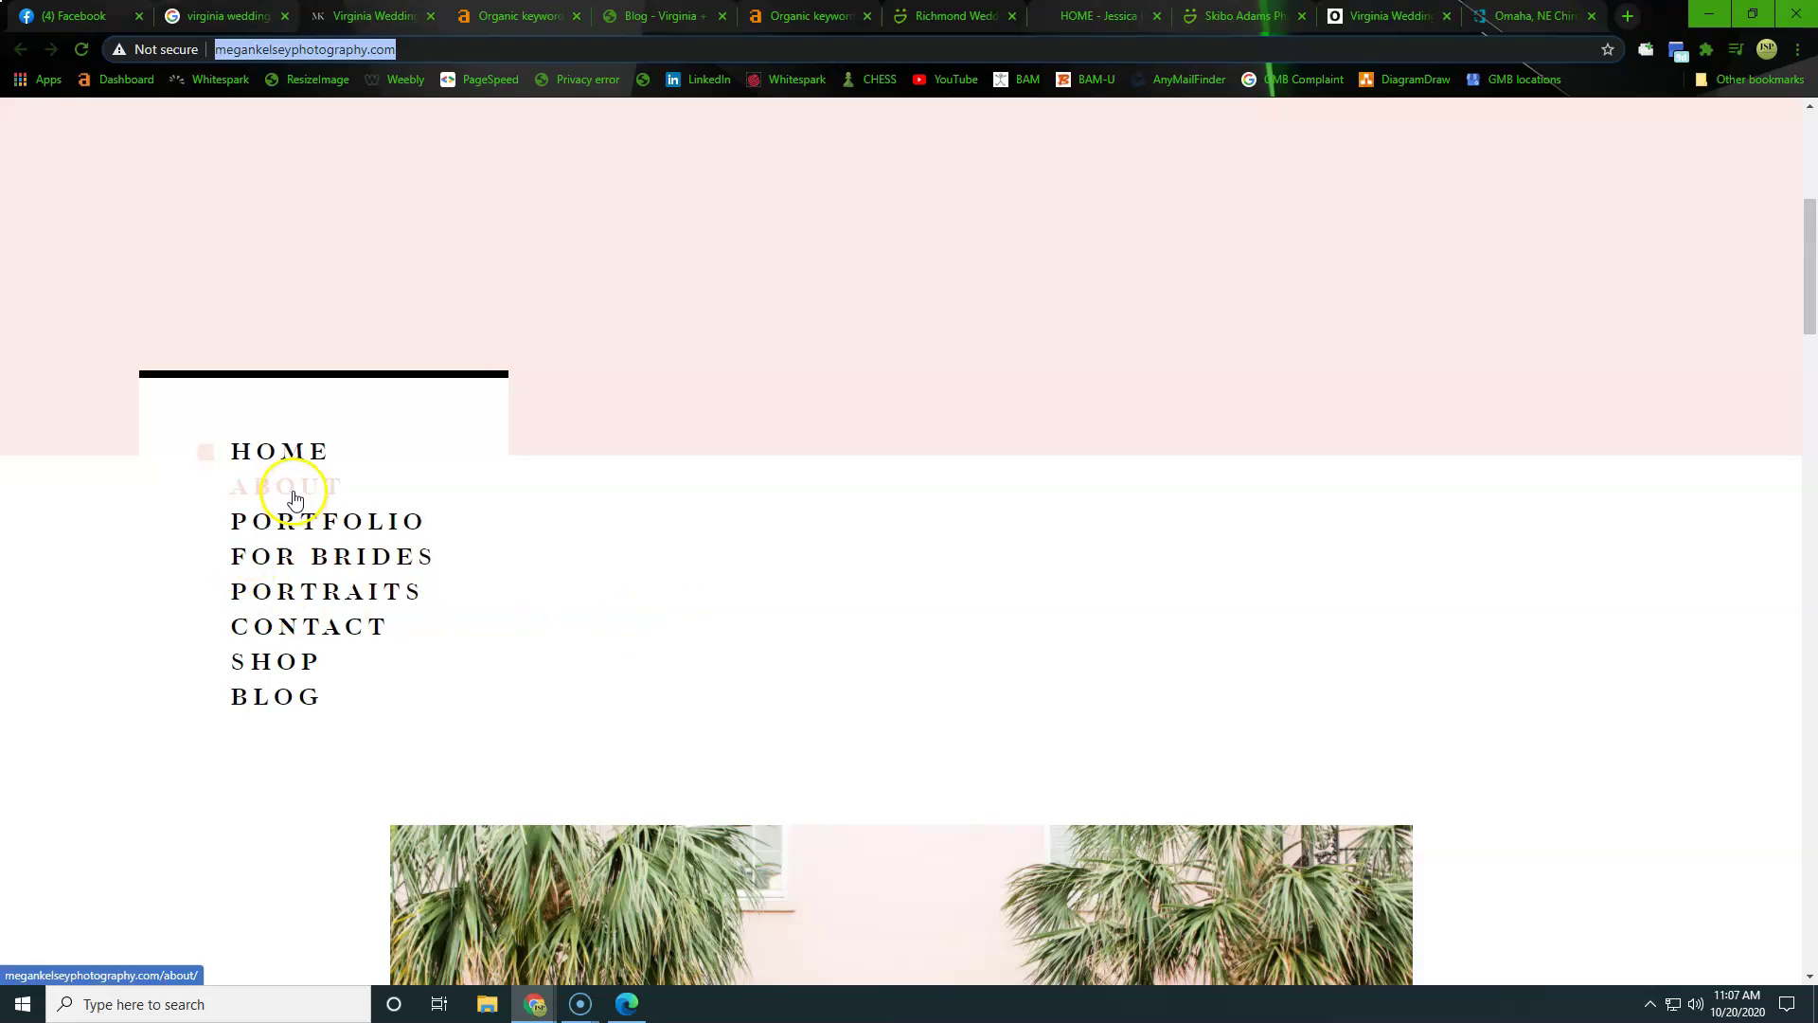
- Open the photographer's portfolio page and scroll down to the Sarah & Kevin photo
click(321, 527)
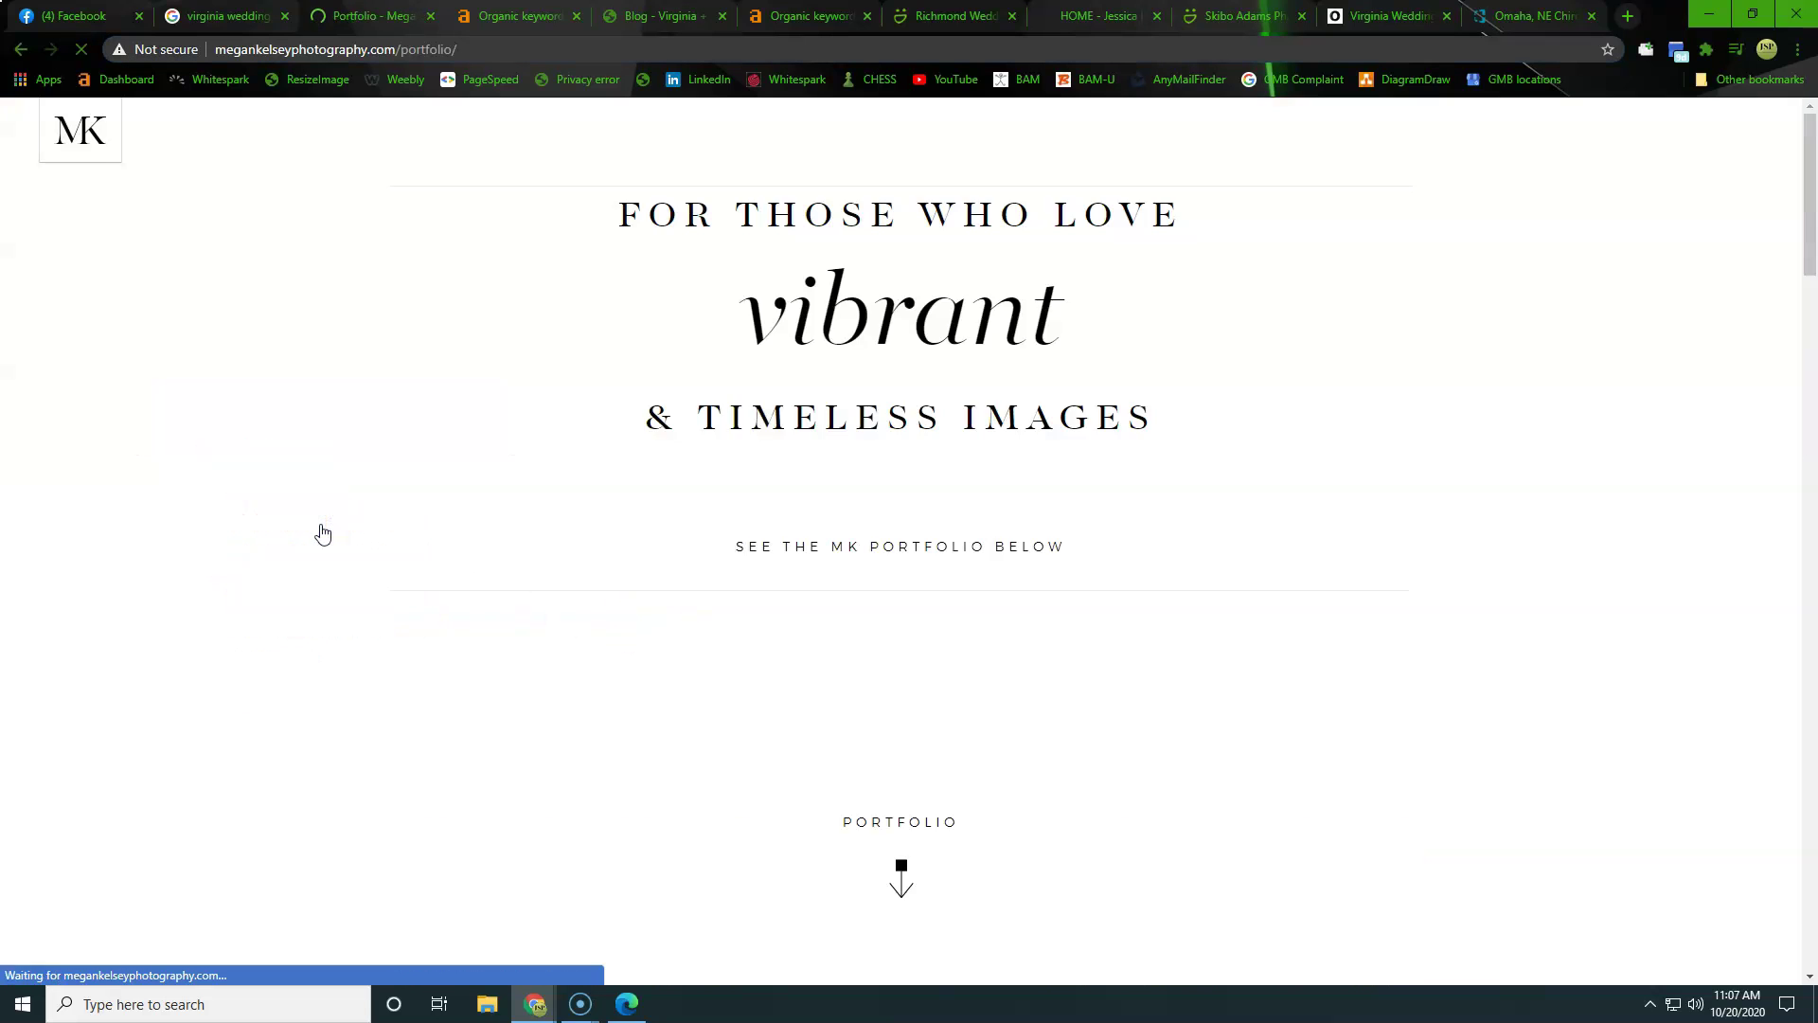
scroll(812, 522, down, 10)
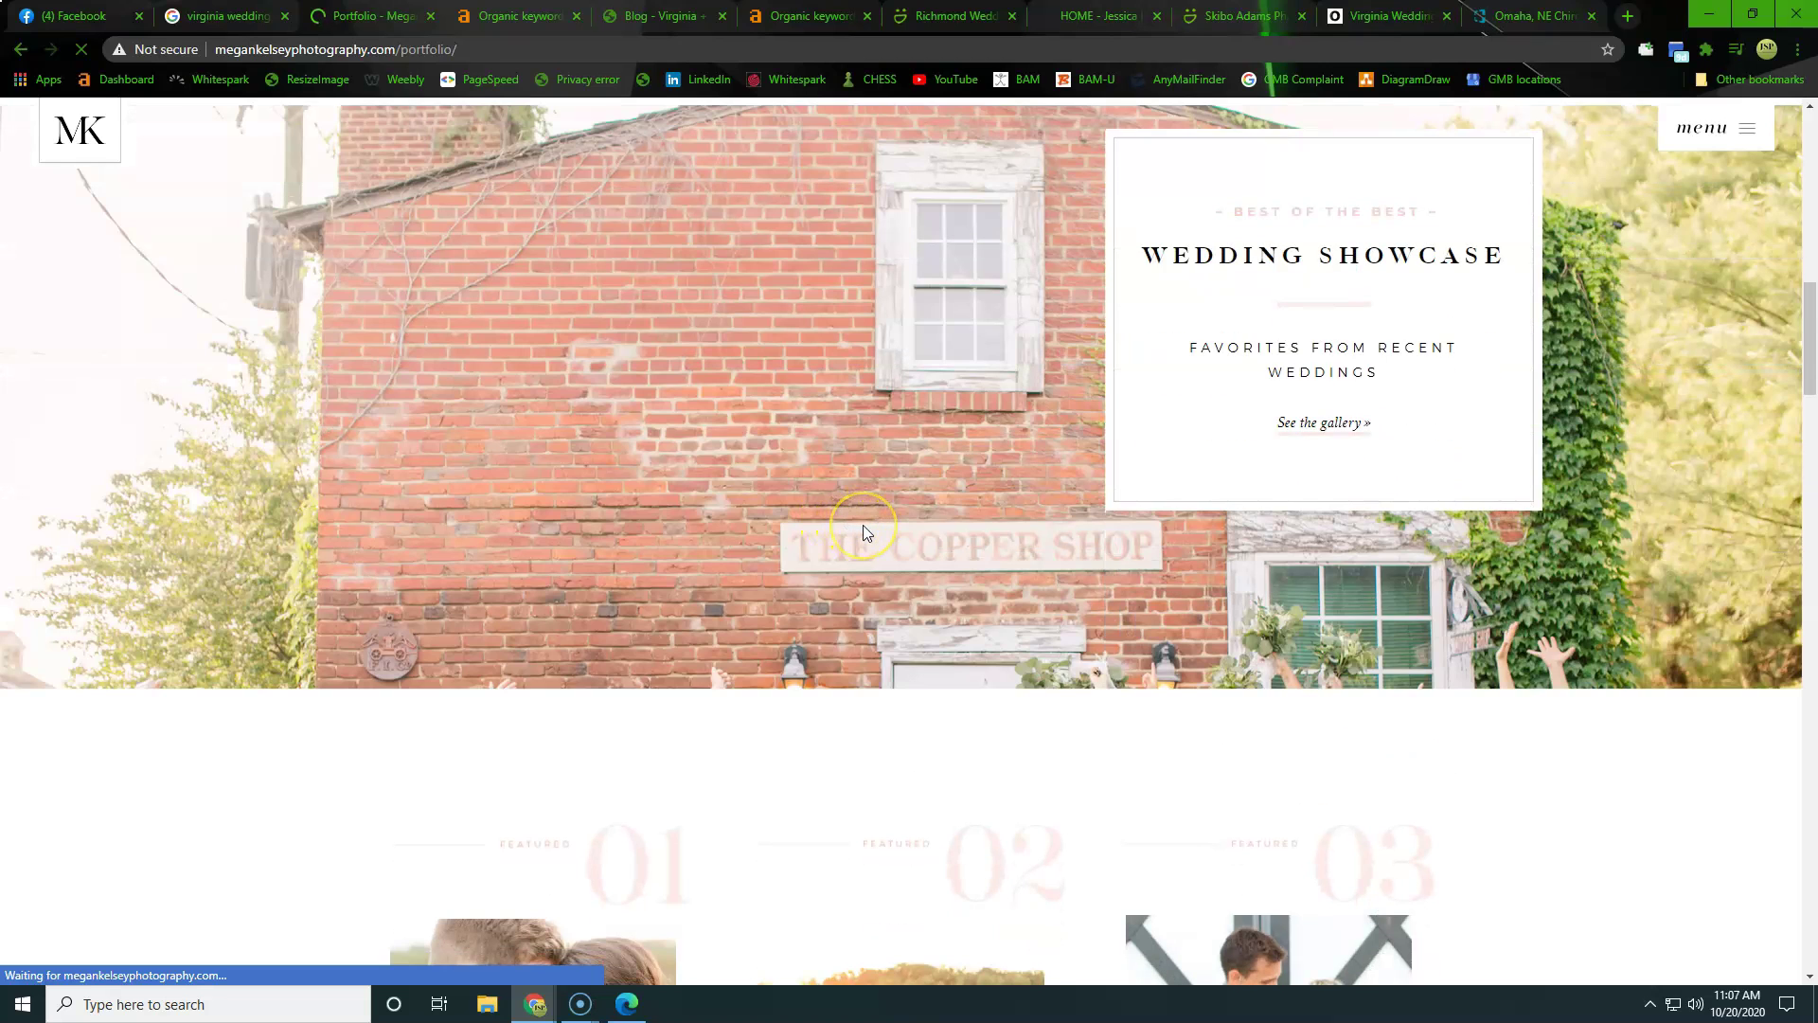
scroll(862, 533, down, 4)
- Reveal the Sarah & Kevin photo's file name through Save image as, then cancel without saving
right_click(952, 754)
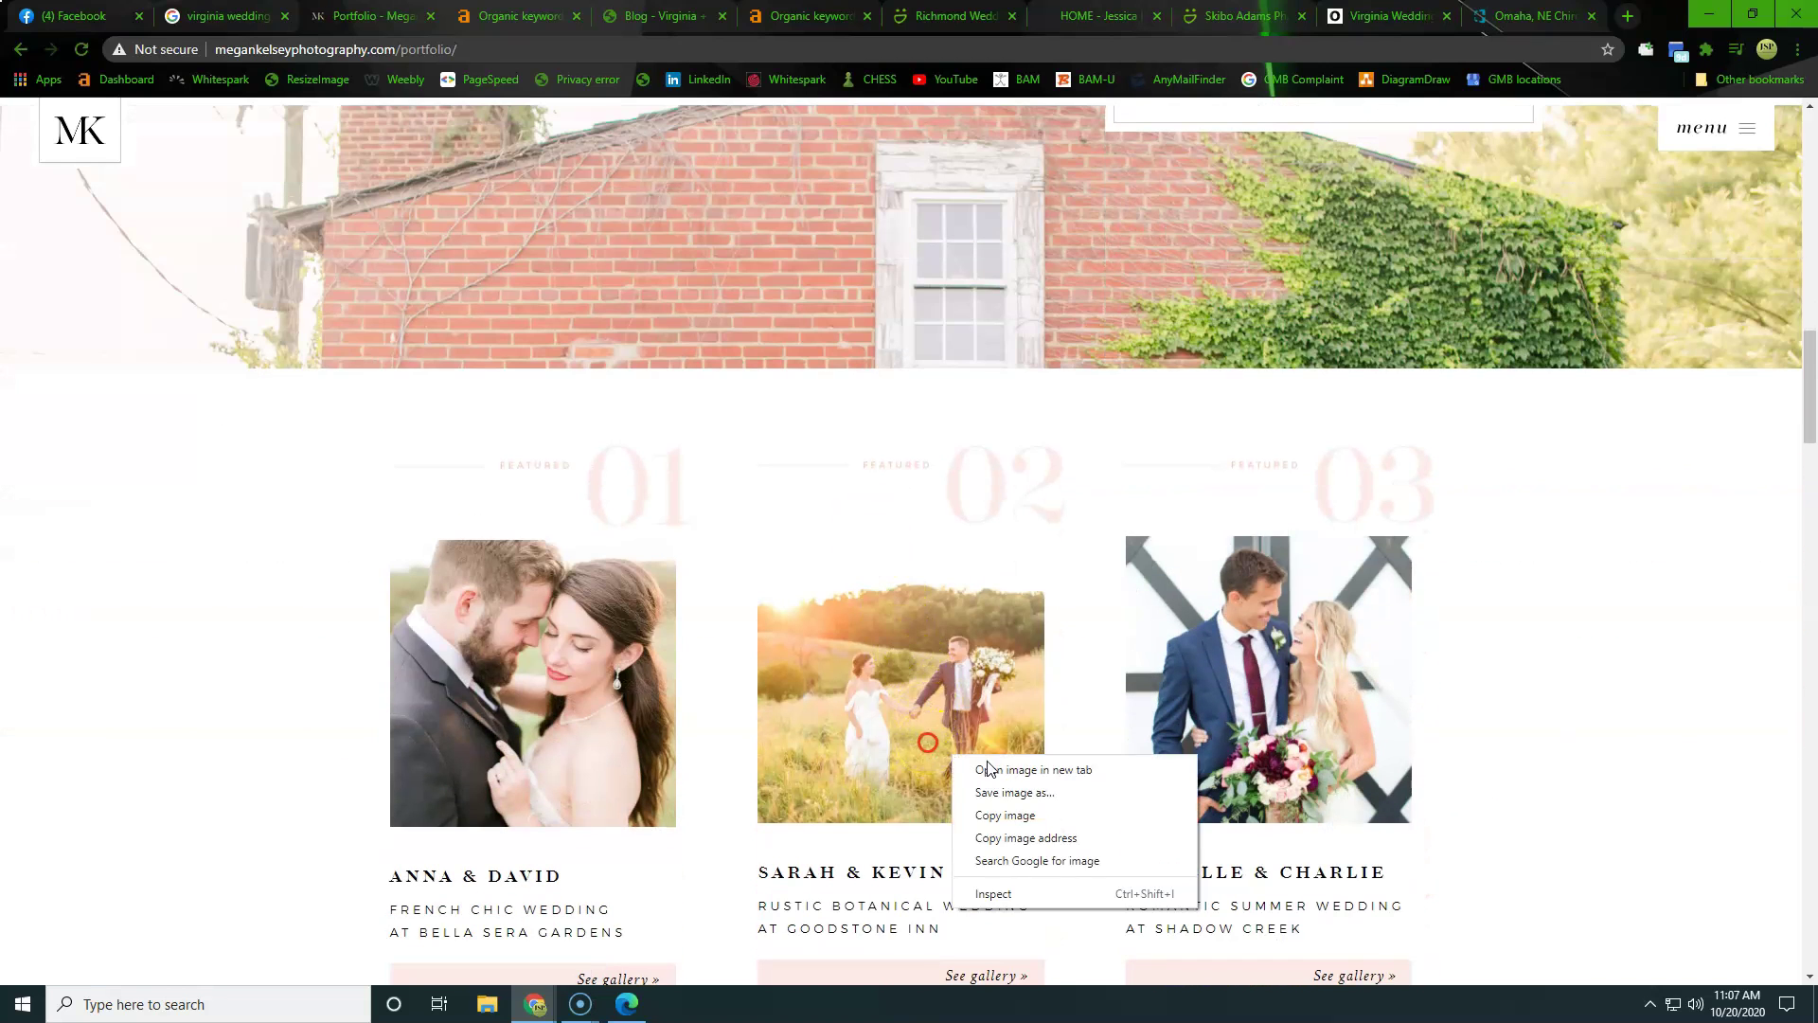
click(1058, 803)
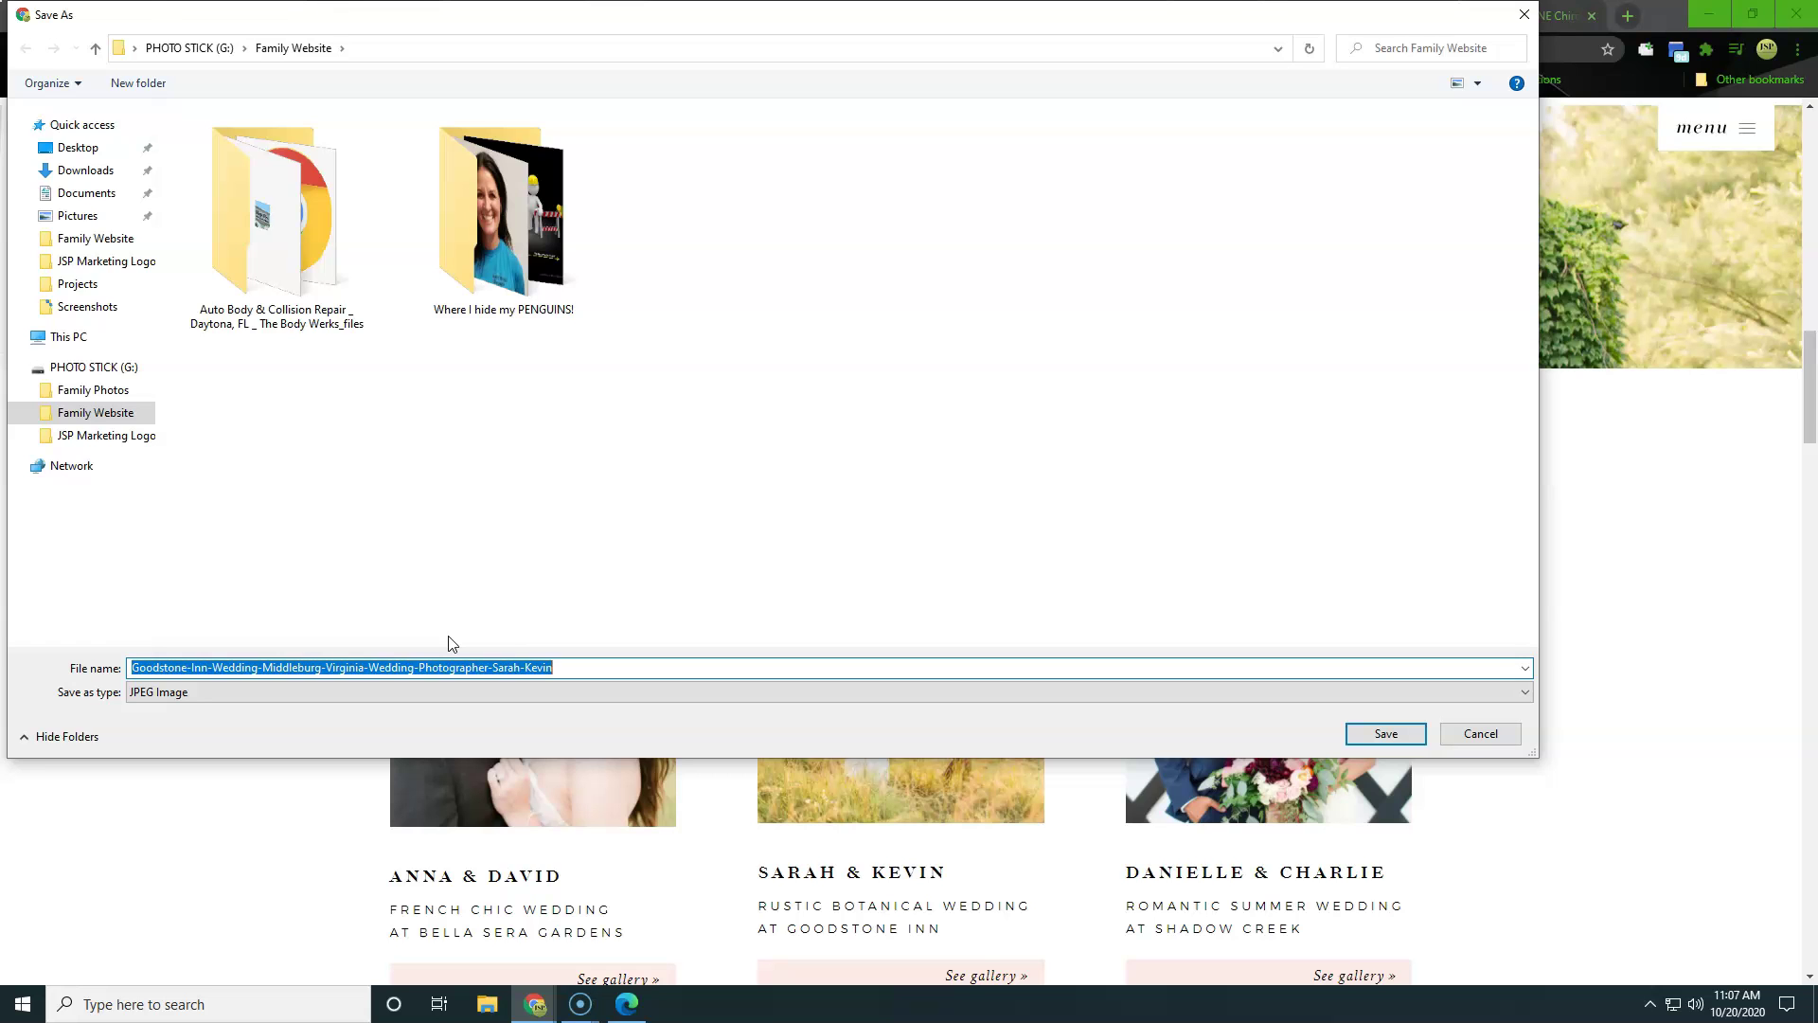
click(1479, 733)
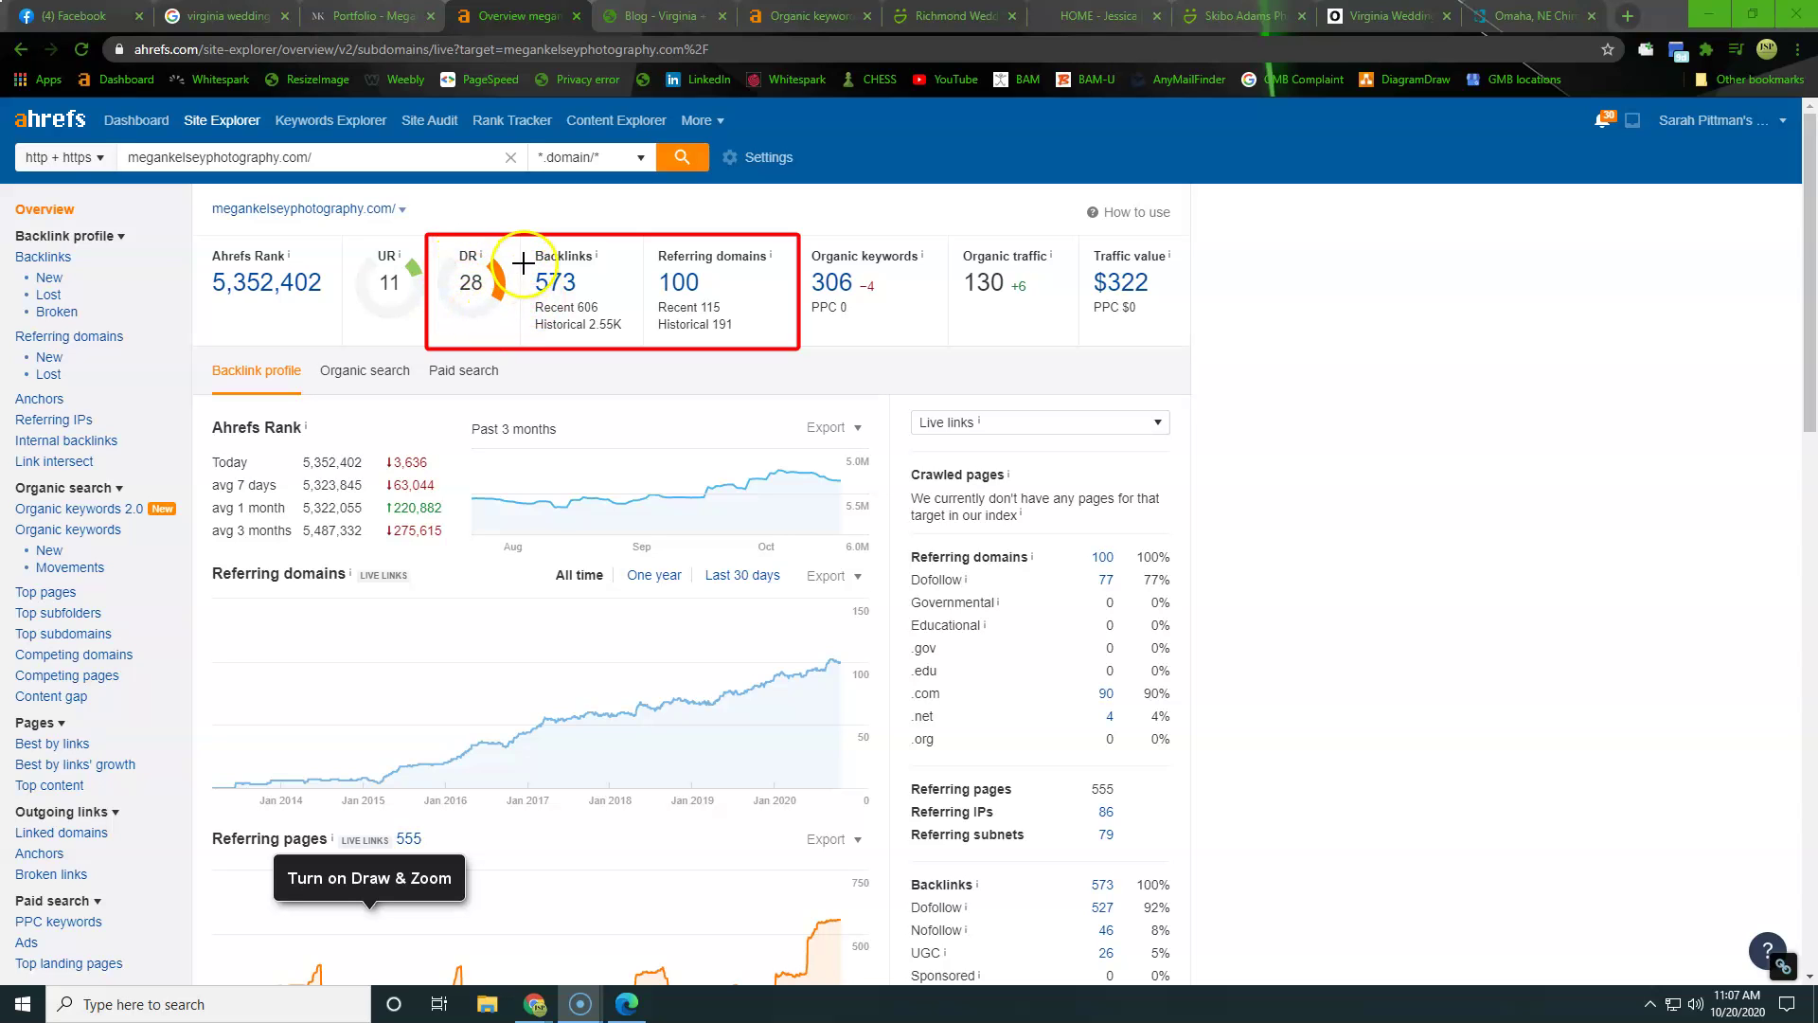
- Box in red Backlinks 573, Referring domains 100, Organic keywords 306 and Organic traffic 130
mouse_move(522, 263)
mouse_down()
mouse_move(570, 293)
mouse_move(735, 312)
mouse_move(727, 295)
mouse_up()
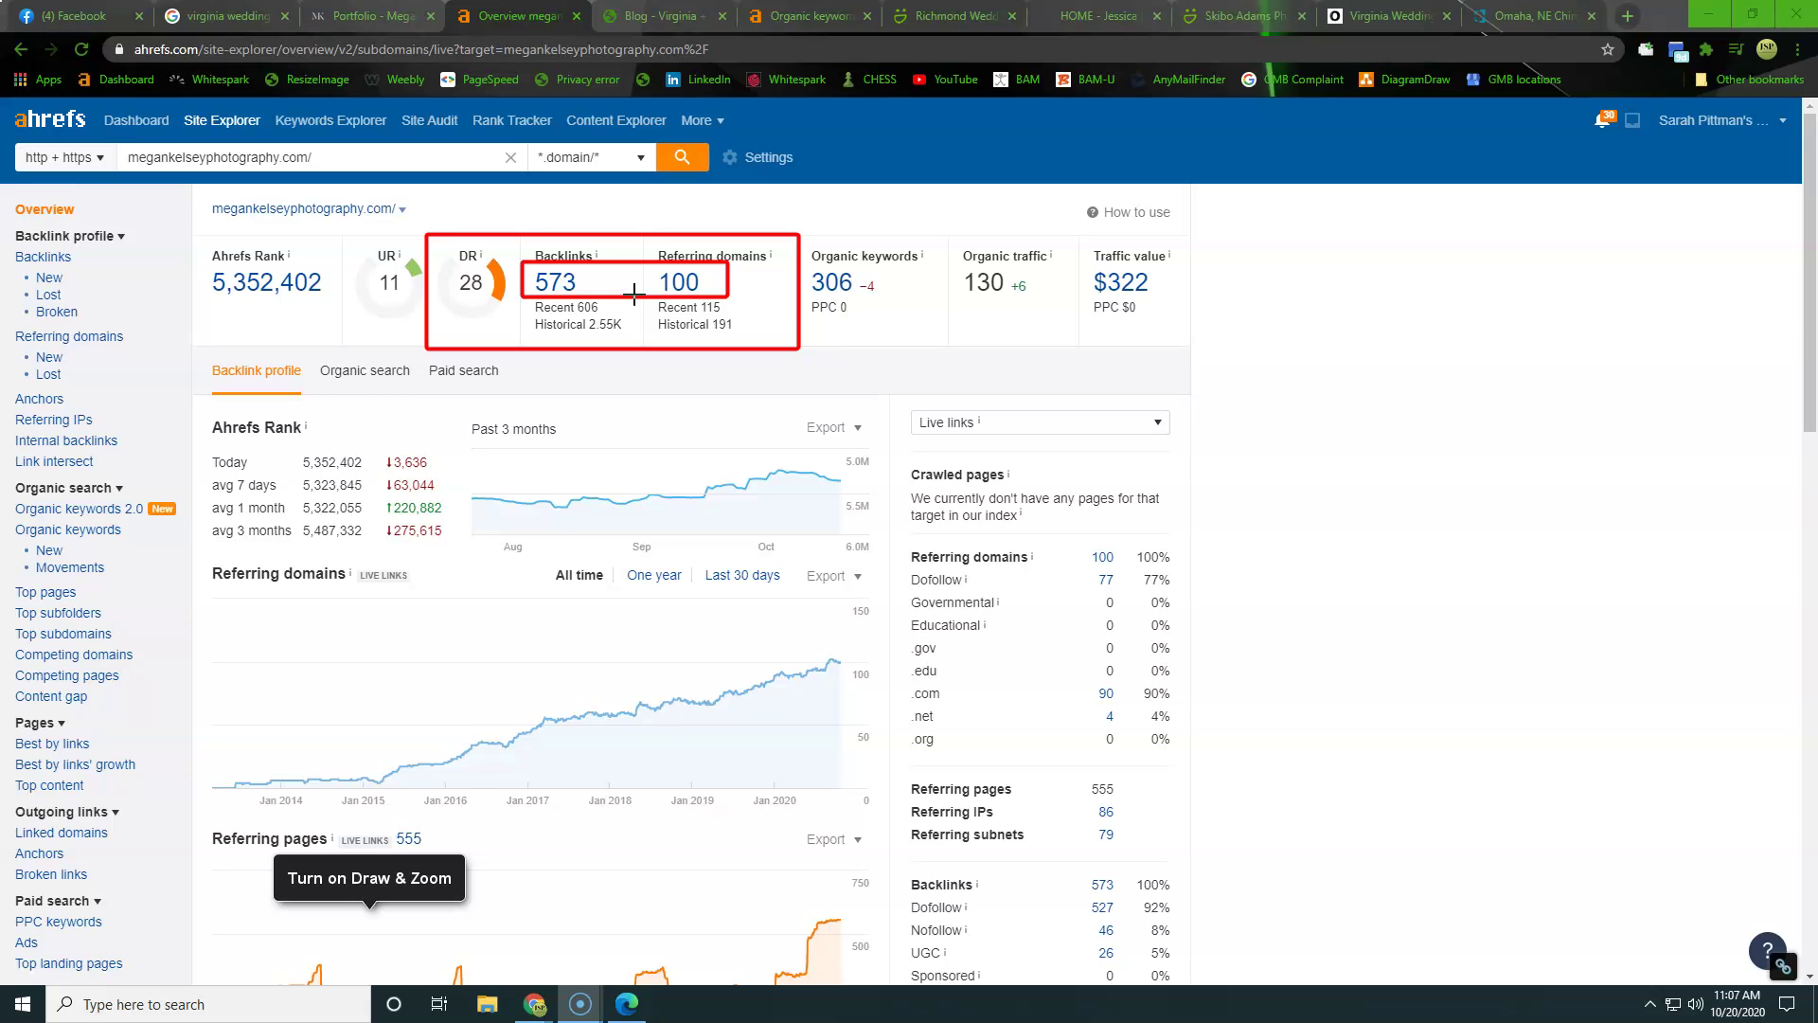
drag(803, 265, 900, 322)
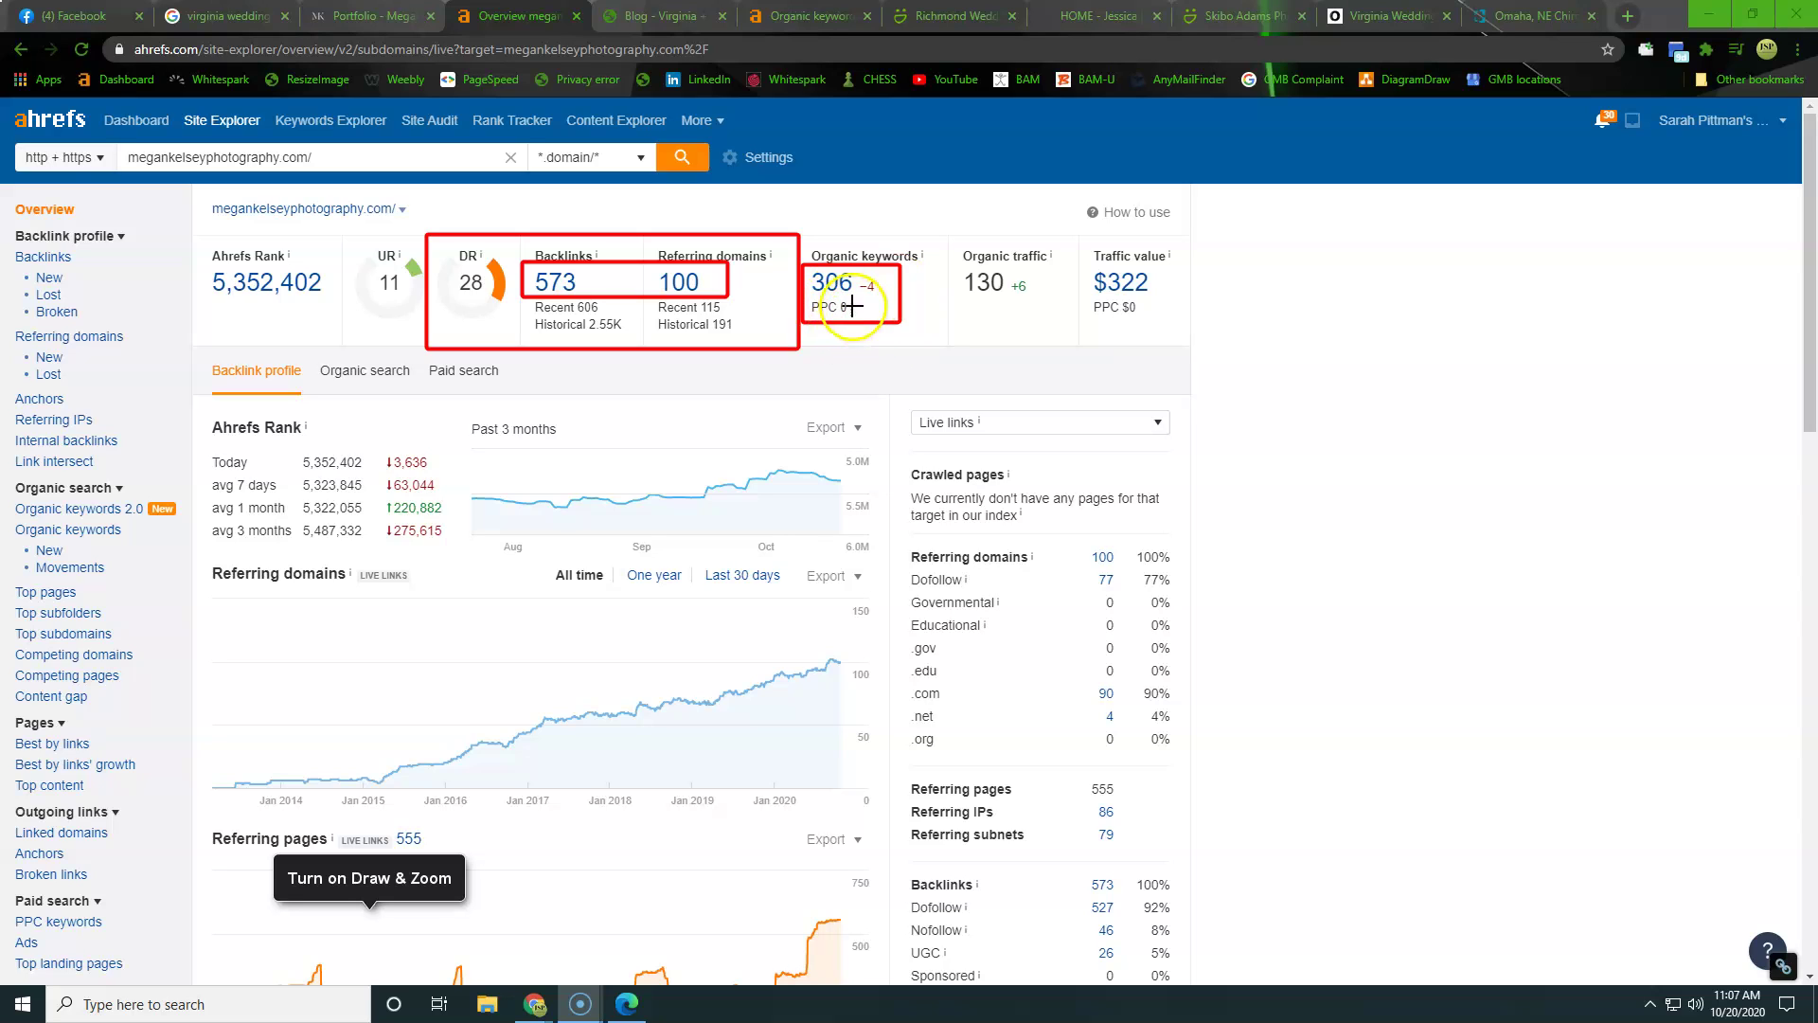
drag(956, 264, 1066, 316)
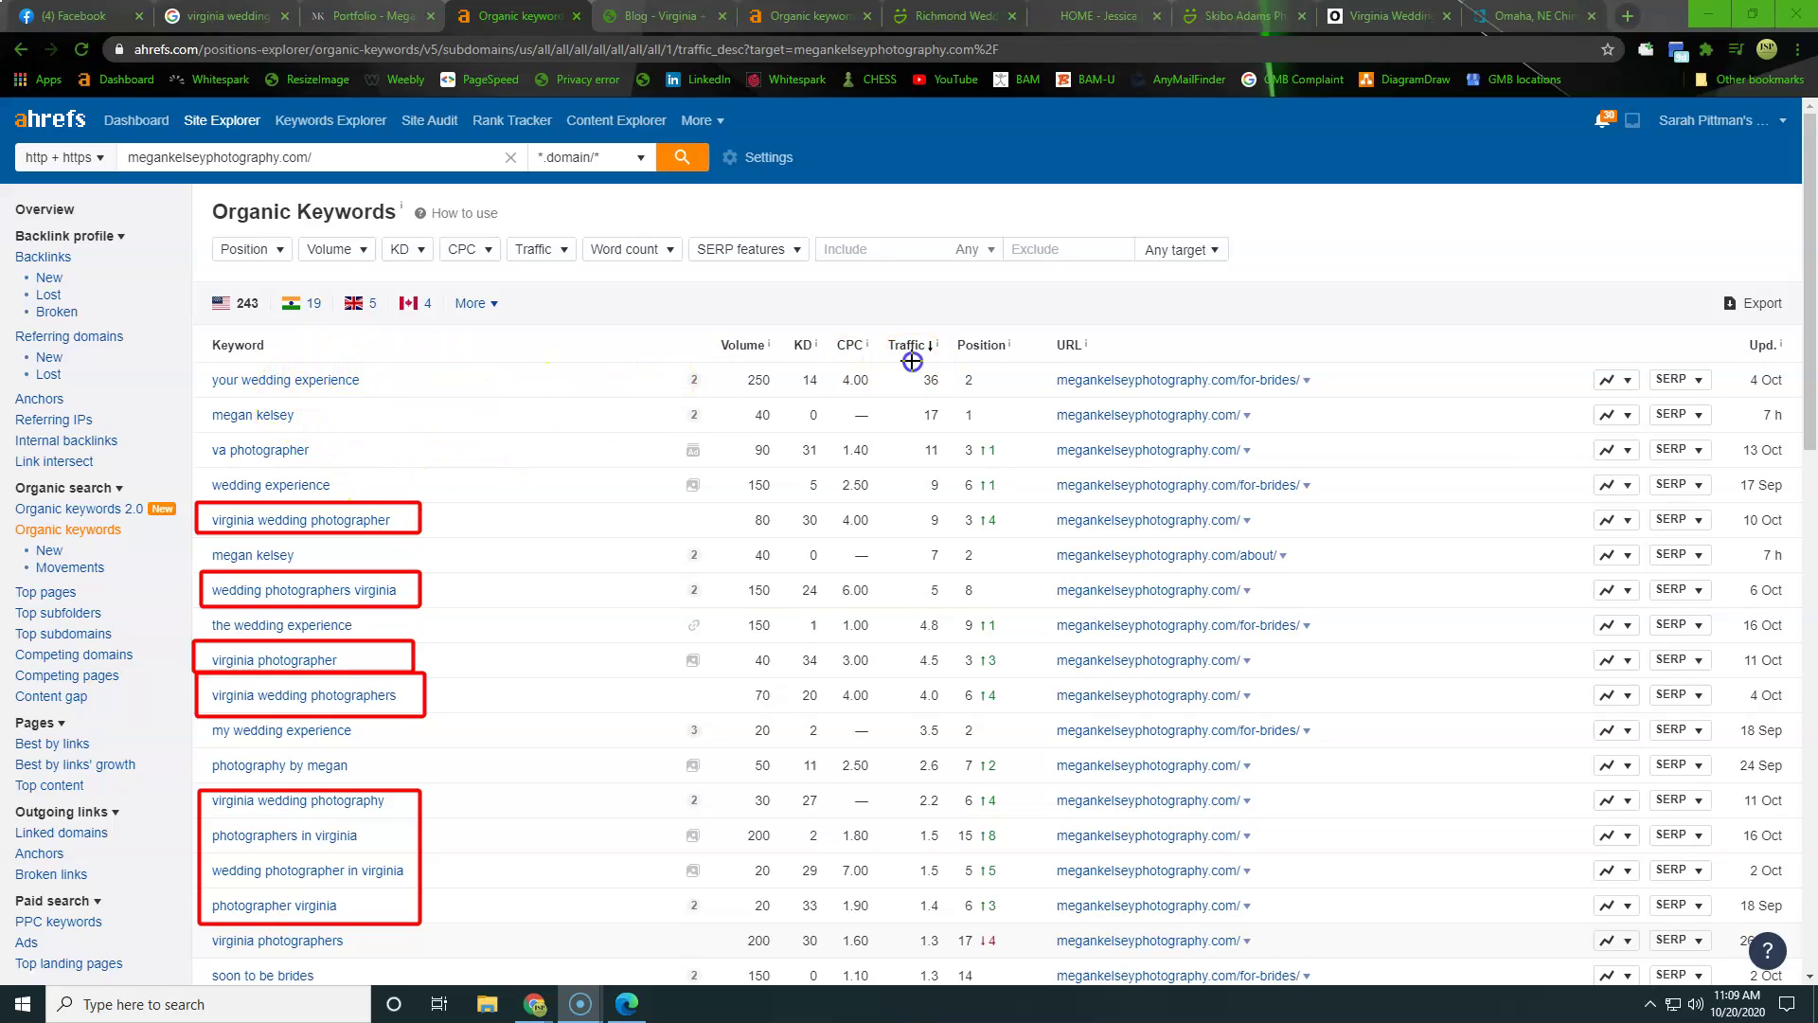
- Box in red the Traffic column, Virginia keyword rows, volumes 90, 80, 200 and the Position heading
mouse_move(911, 360)
mouse_down()
mouse_move(943, 431)
mouse_move(947, 776)
mouse_up()
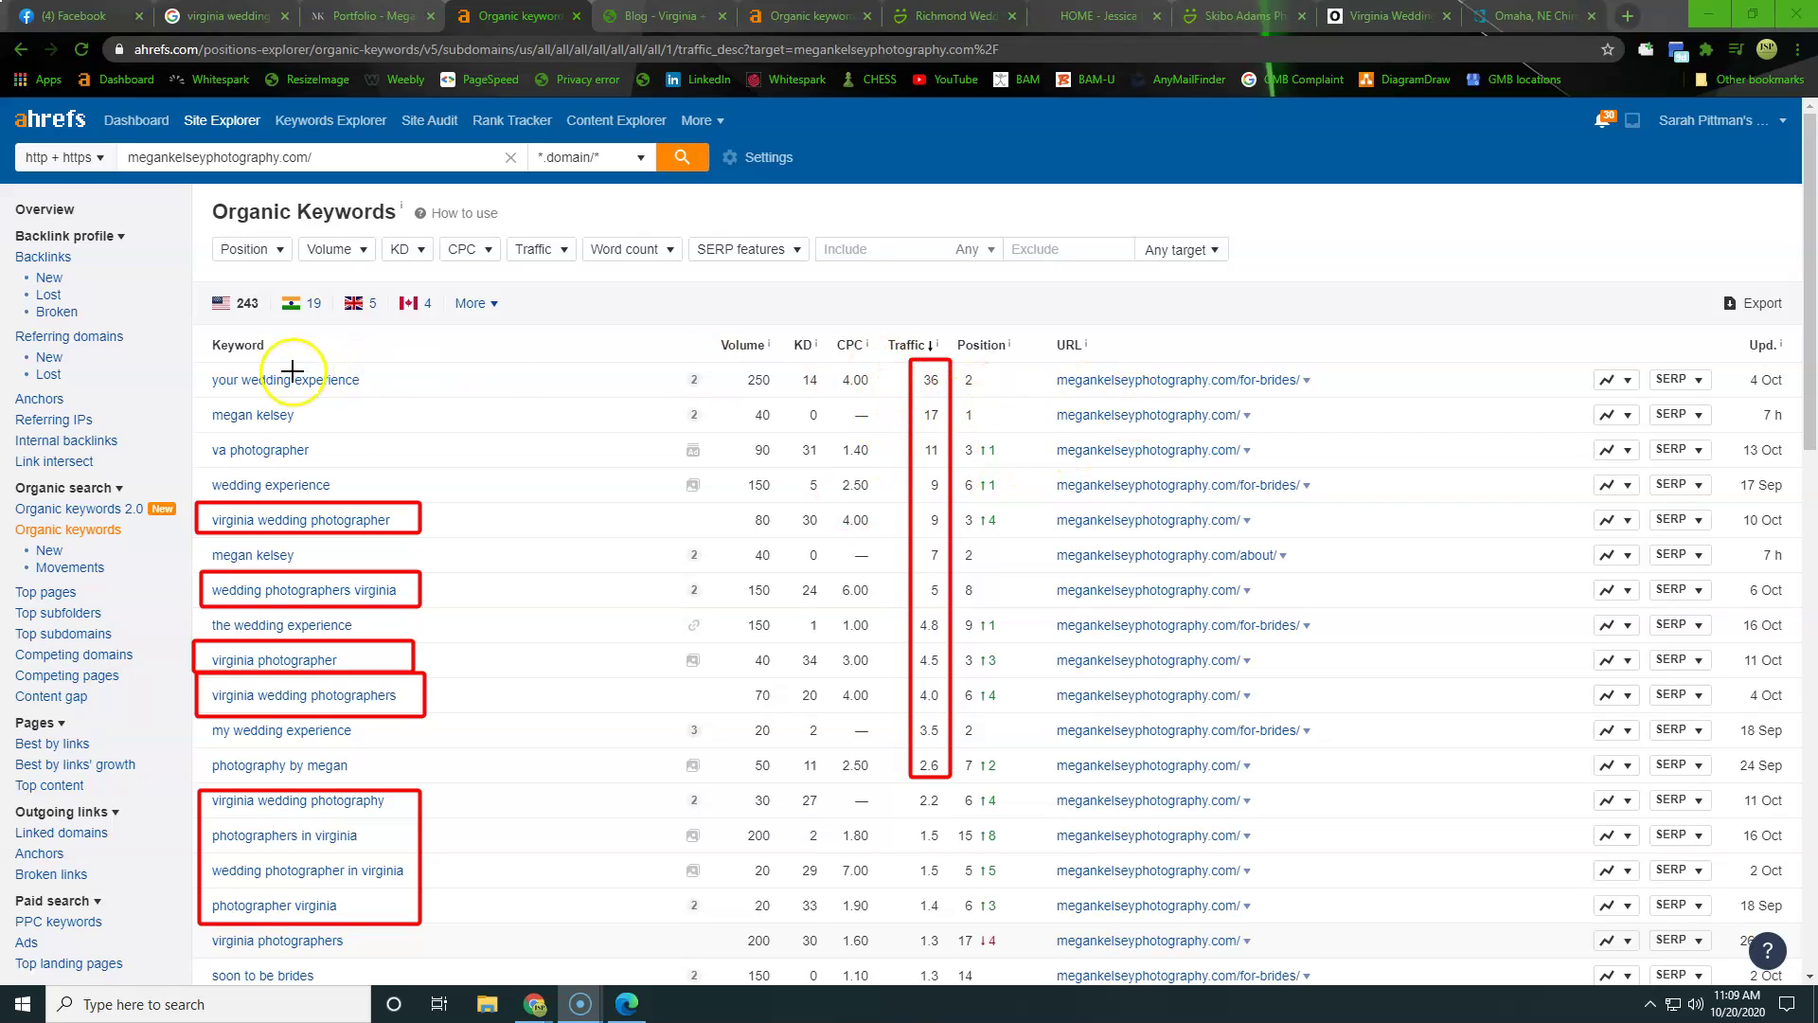
drag(200, 368, 408, 387)
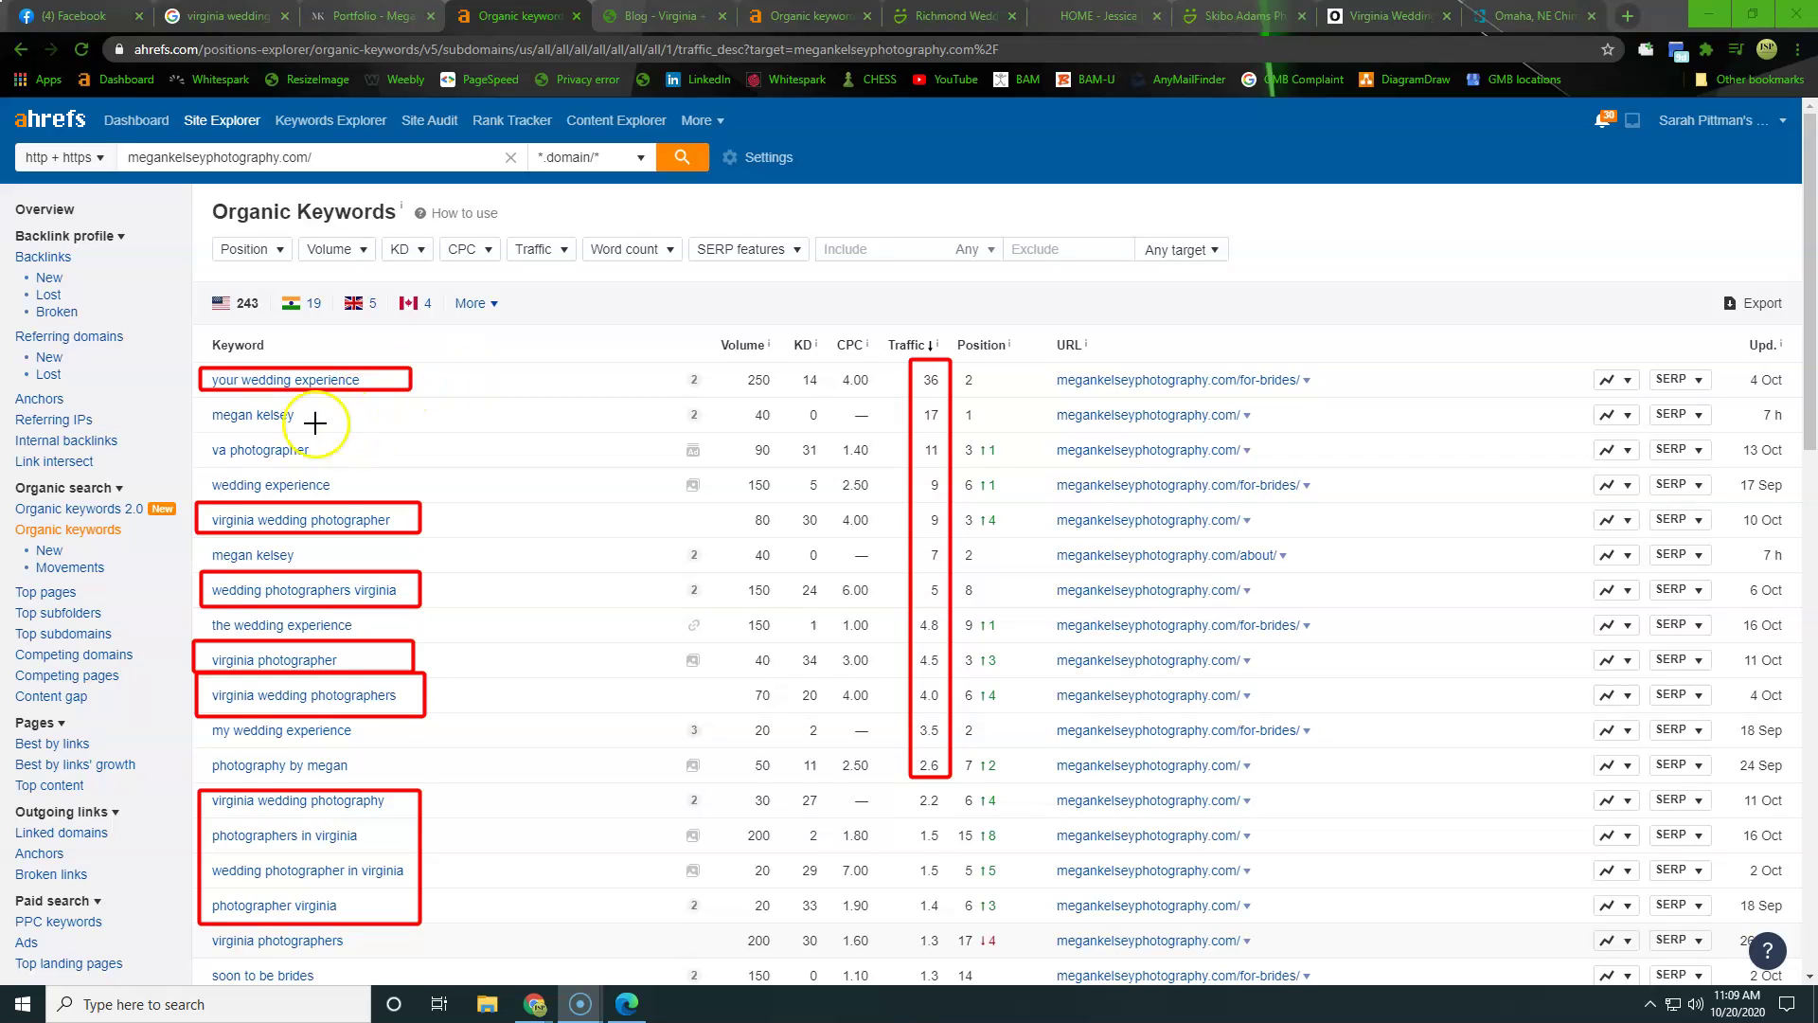
mouse_move(194, 439)
mouse_down()
mouse_move(402, 471)
mouse_move(1024, 451)
mouse_move(1055, 466)
mouse_up()
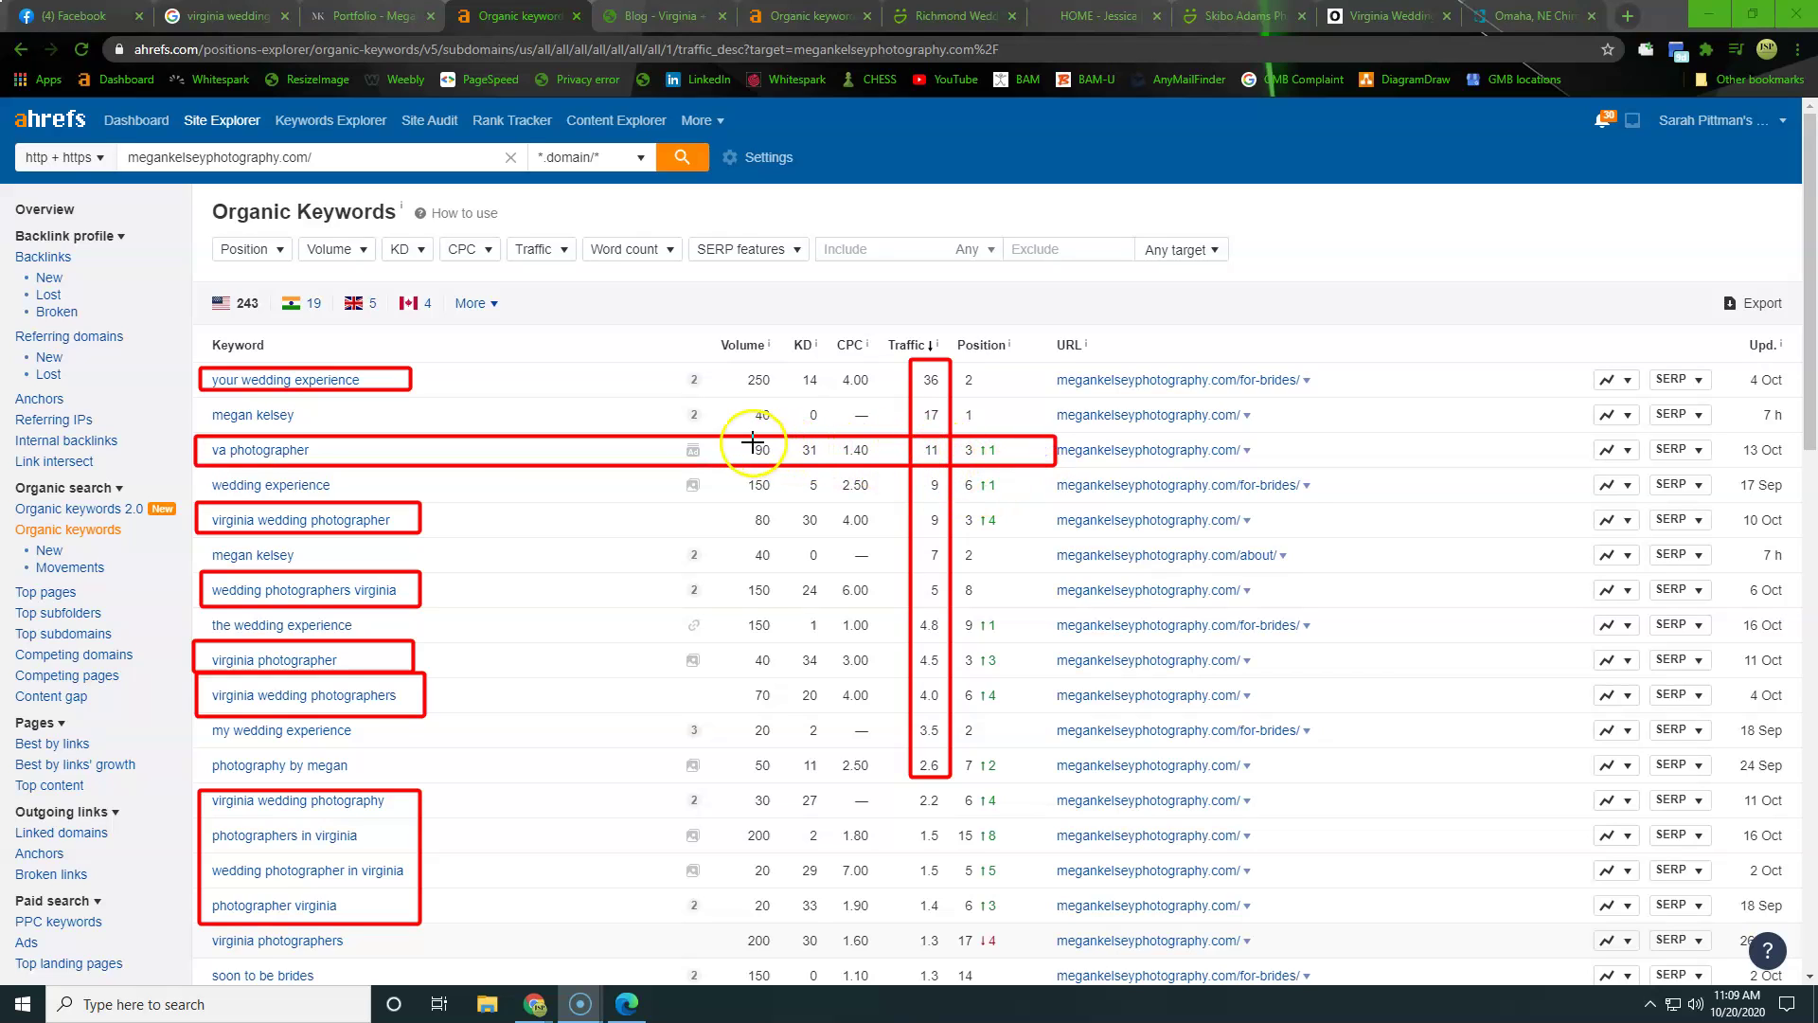
drag(744, 437, 793, 463)
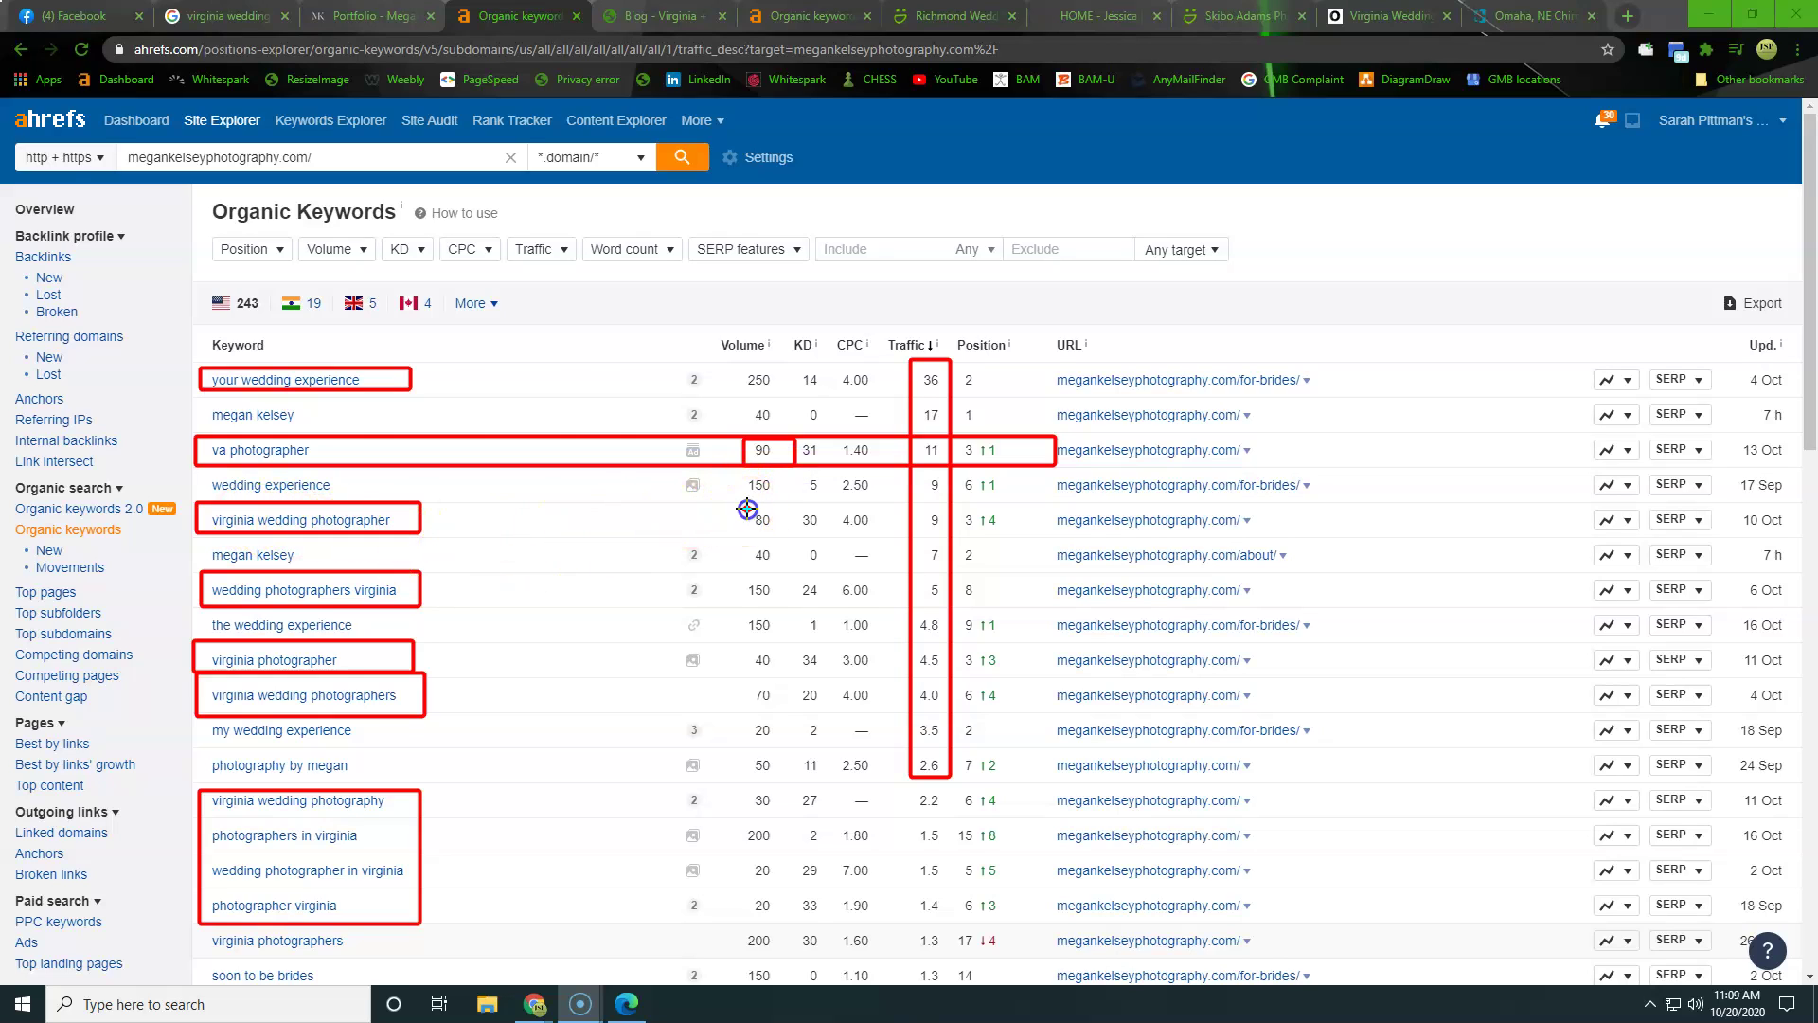
mouse_move(745, 508)
mouse_down()
mouse_move(782, 535)
mouse_move(786, 719)
mouse_up()
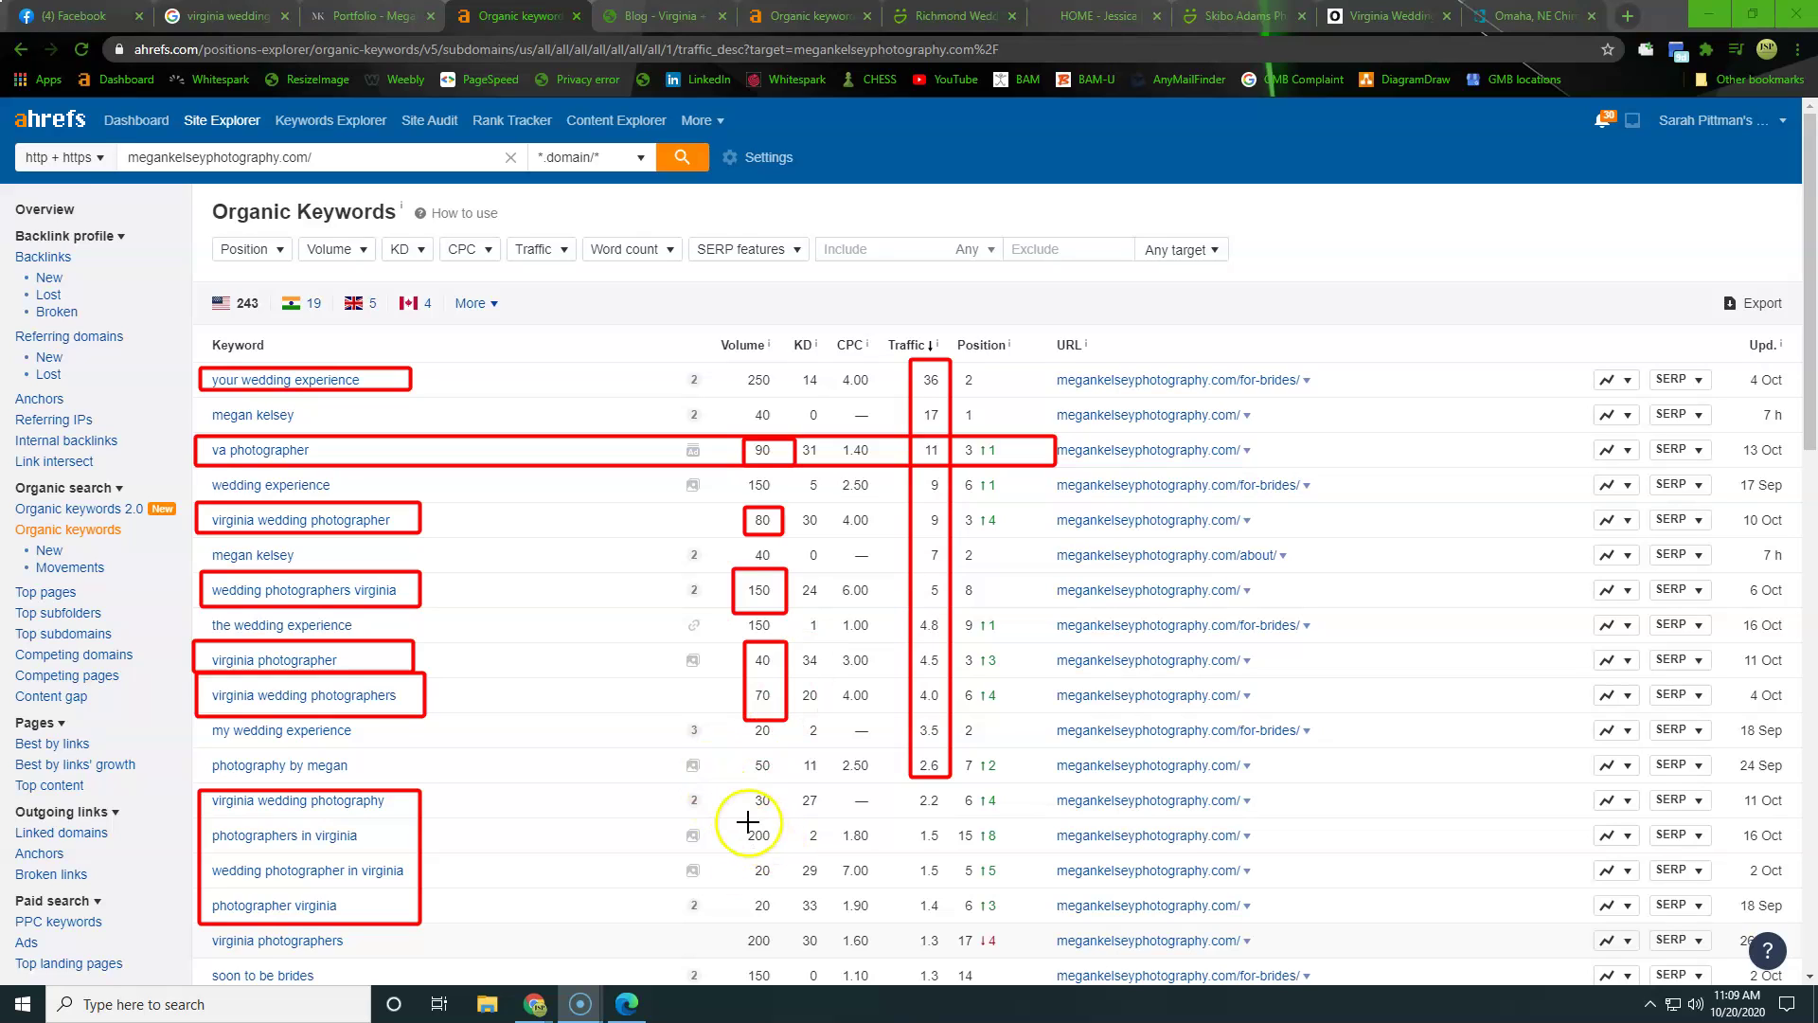
drag(737, 818, 783, 856)
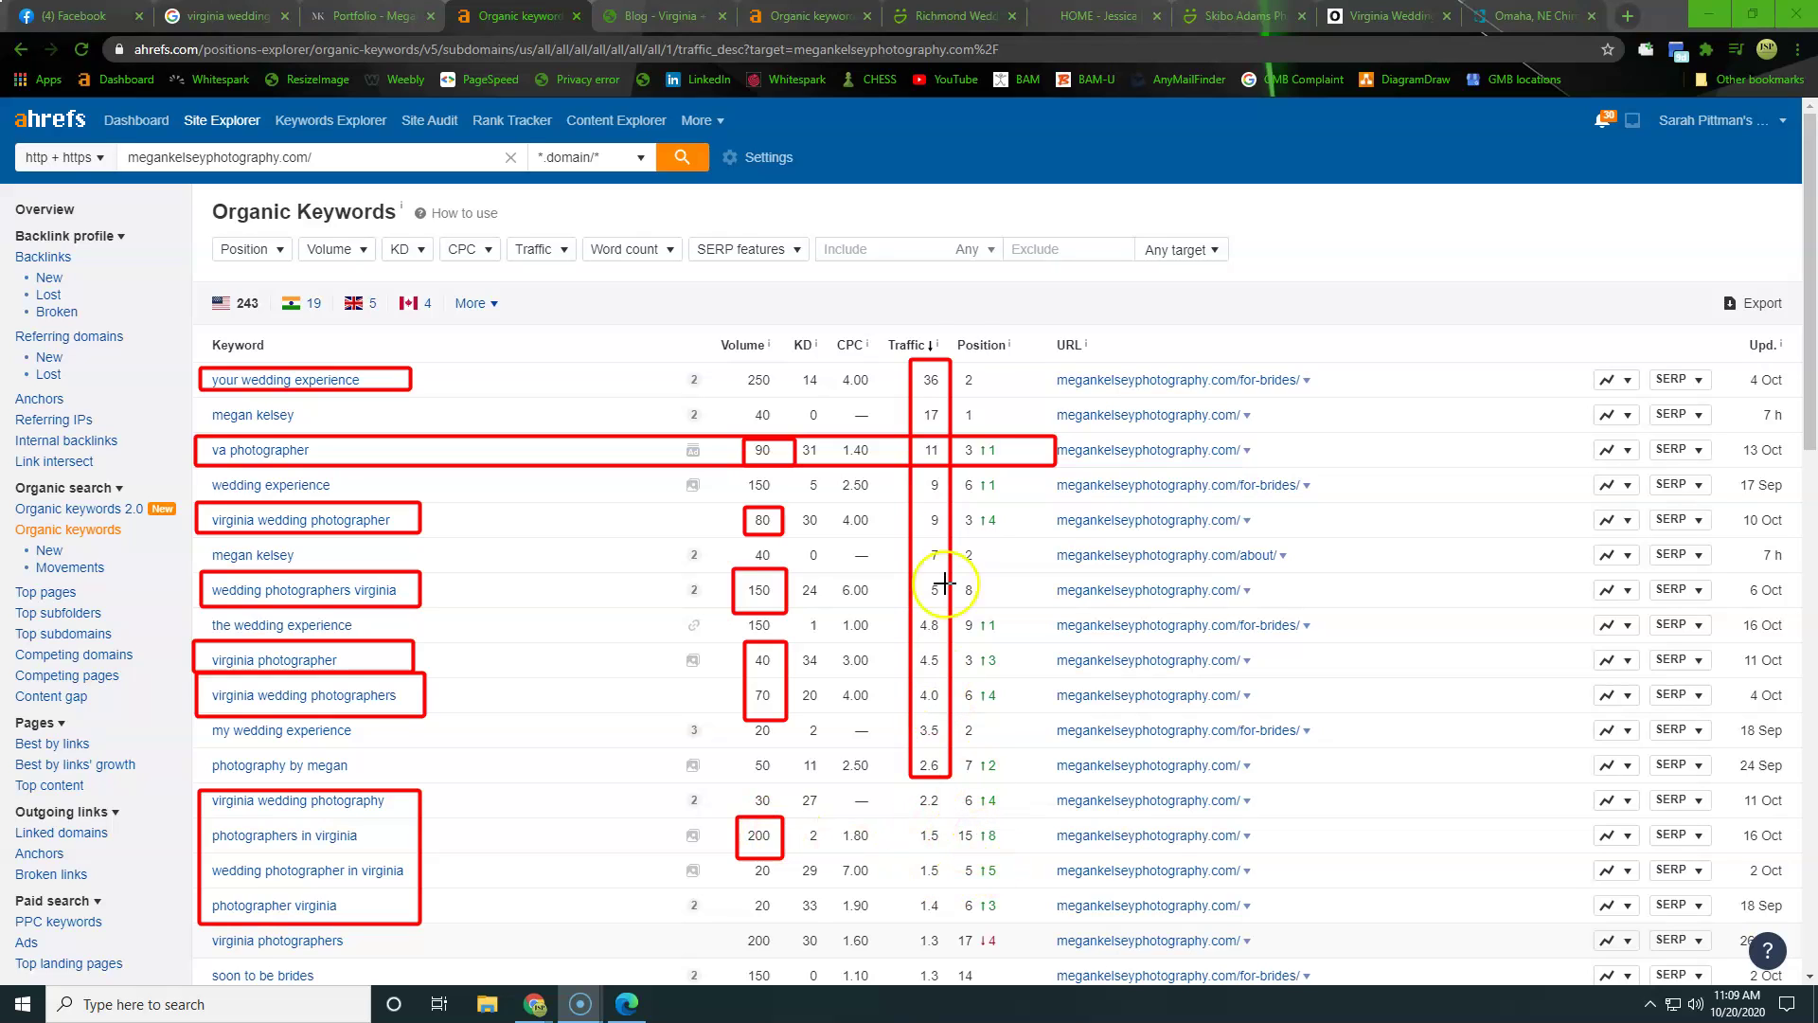
drag(949, 327, 1057, 353)
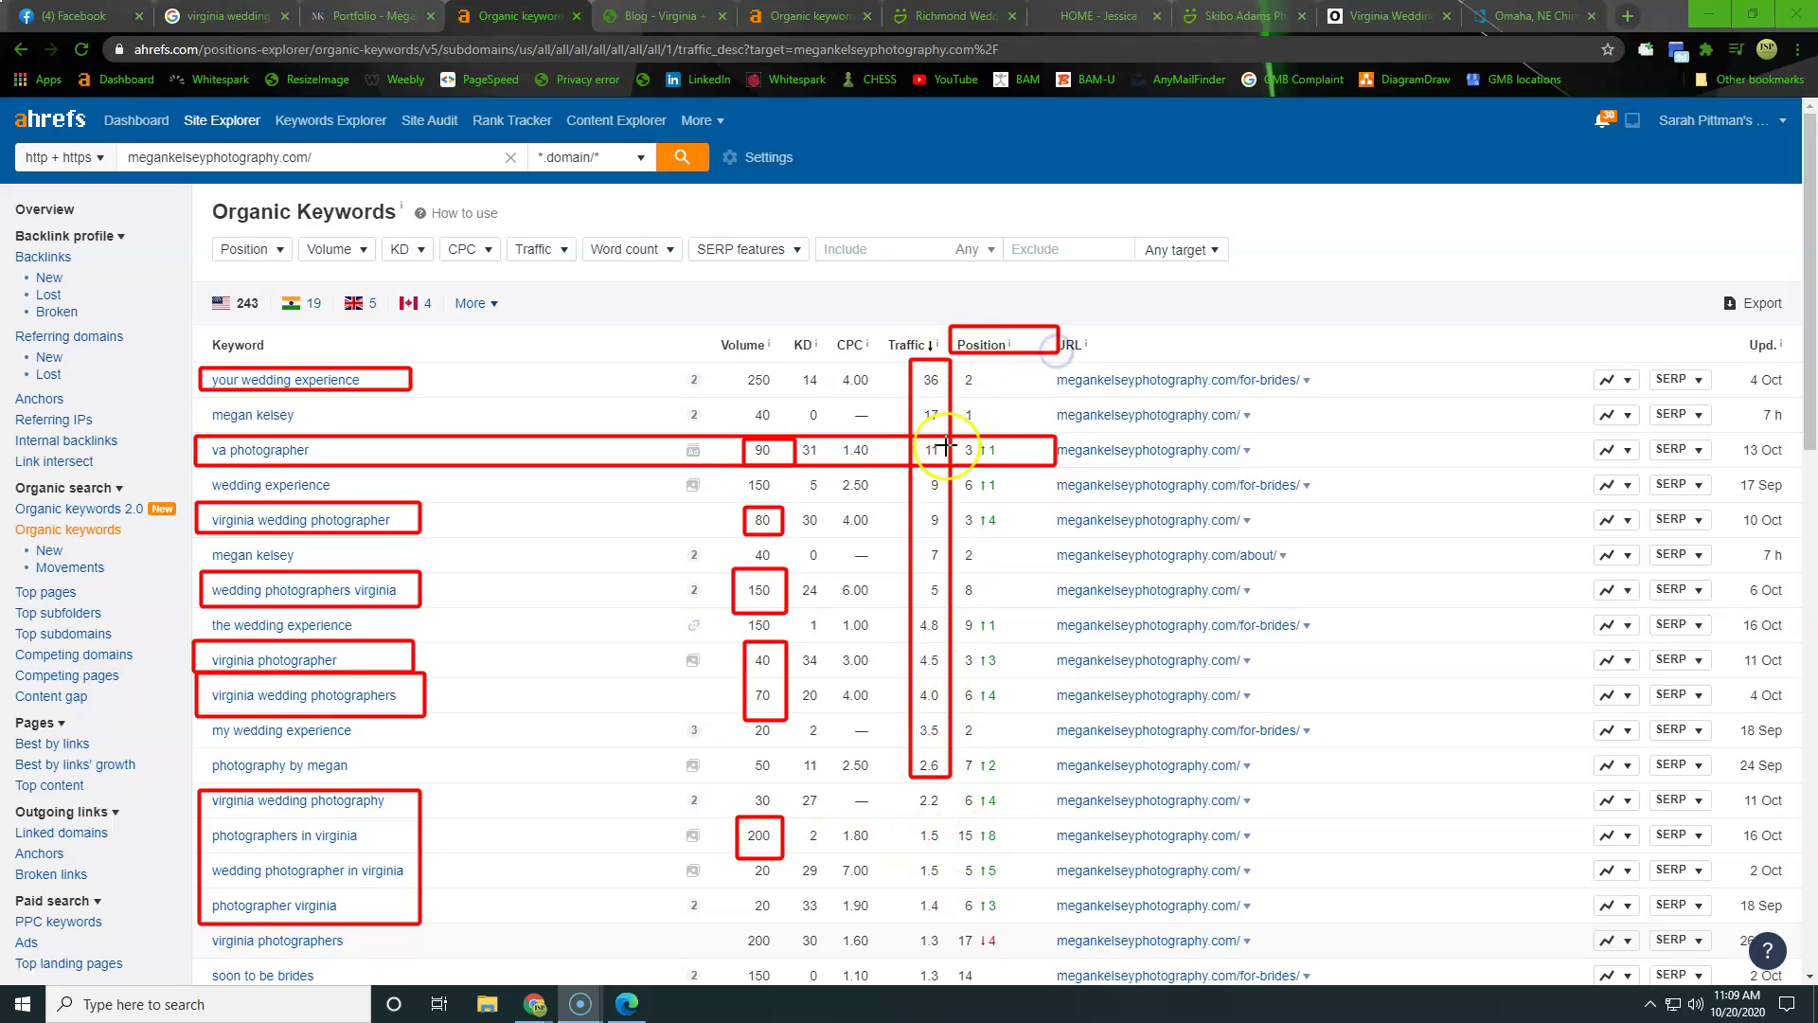